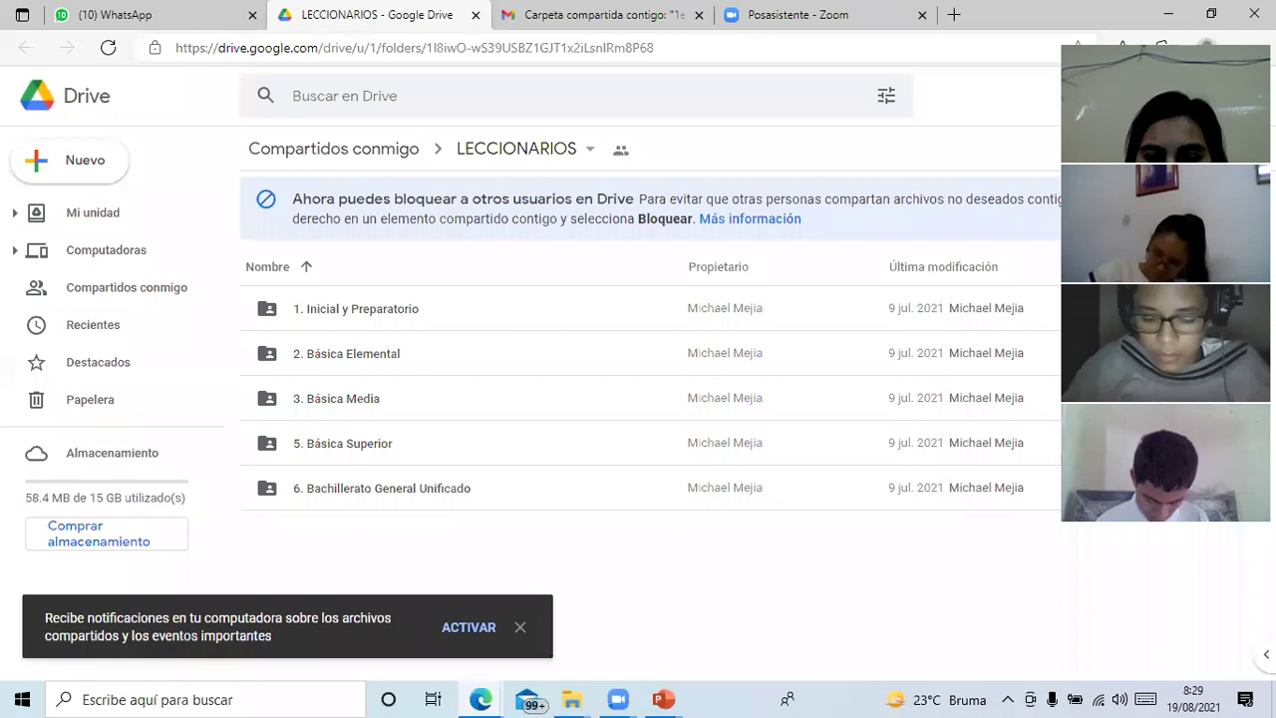
# Switch Drive to the teacher (docente) account and close the LECCIONARIOS tab of the previous account.
pyautogui.click(1243, 95)
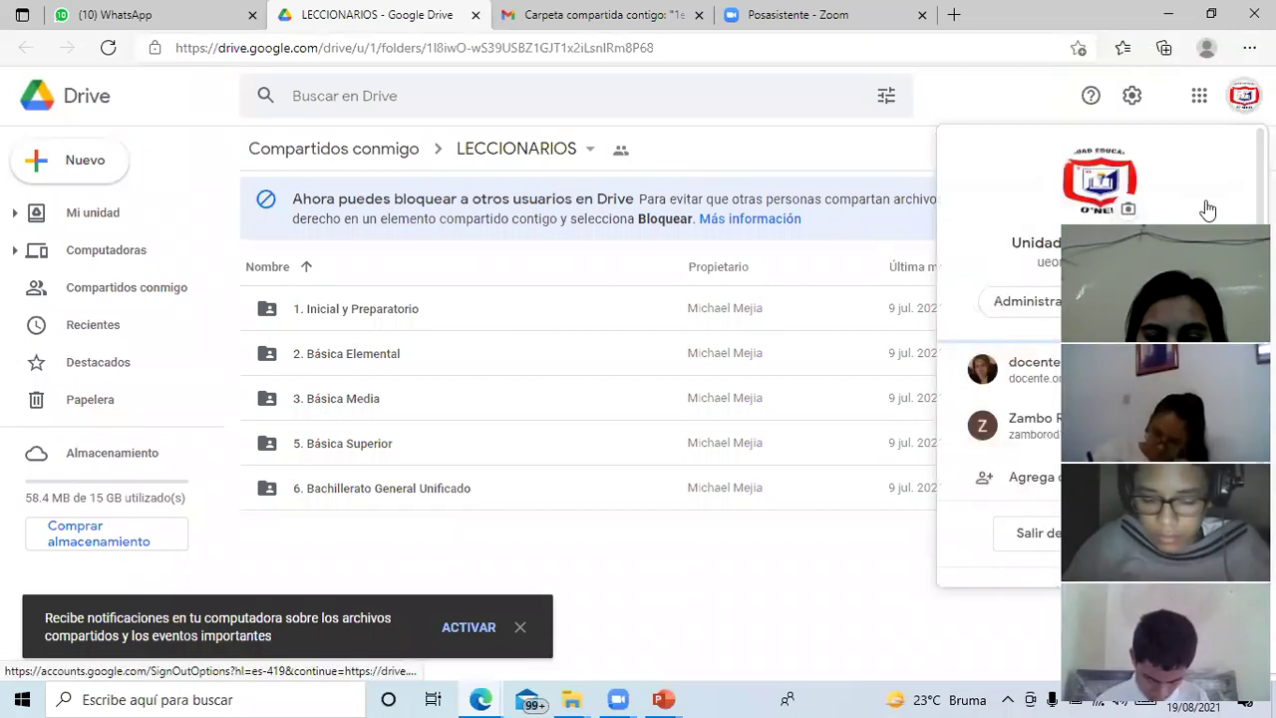
pyautogui.click(1043, 373)
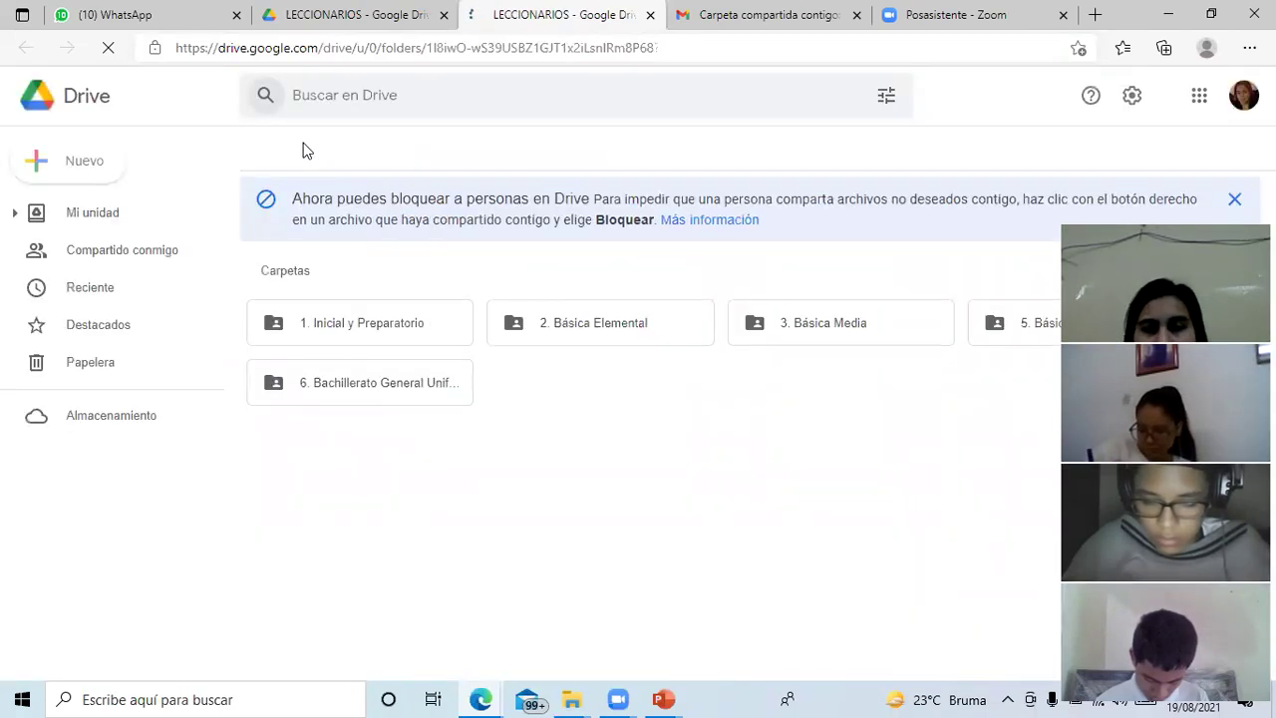
pyautogui.click(445, 16)
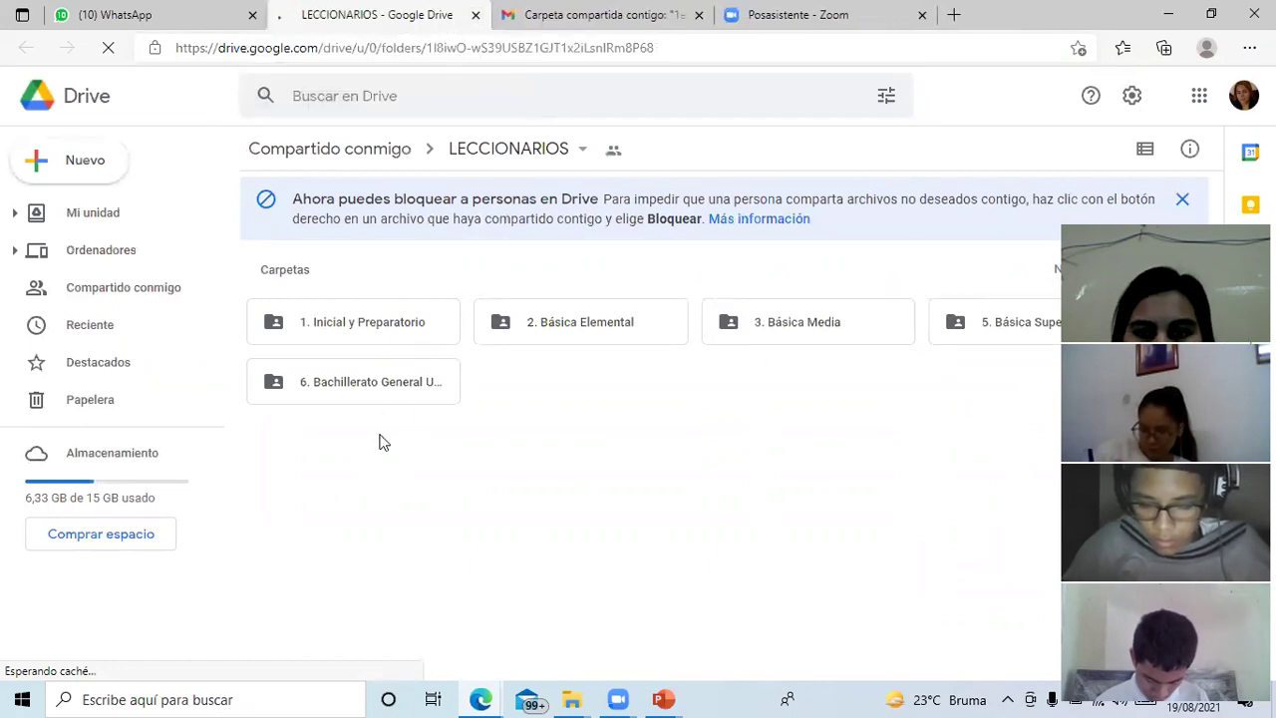
# Open the LECCIONARIO 3RO BGU A spreadsheet from the "6. Bachillerato General Unificado" folder.
pyautogui.click(397, 386)
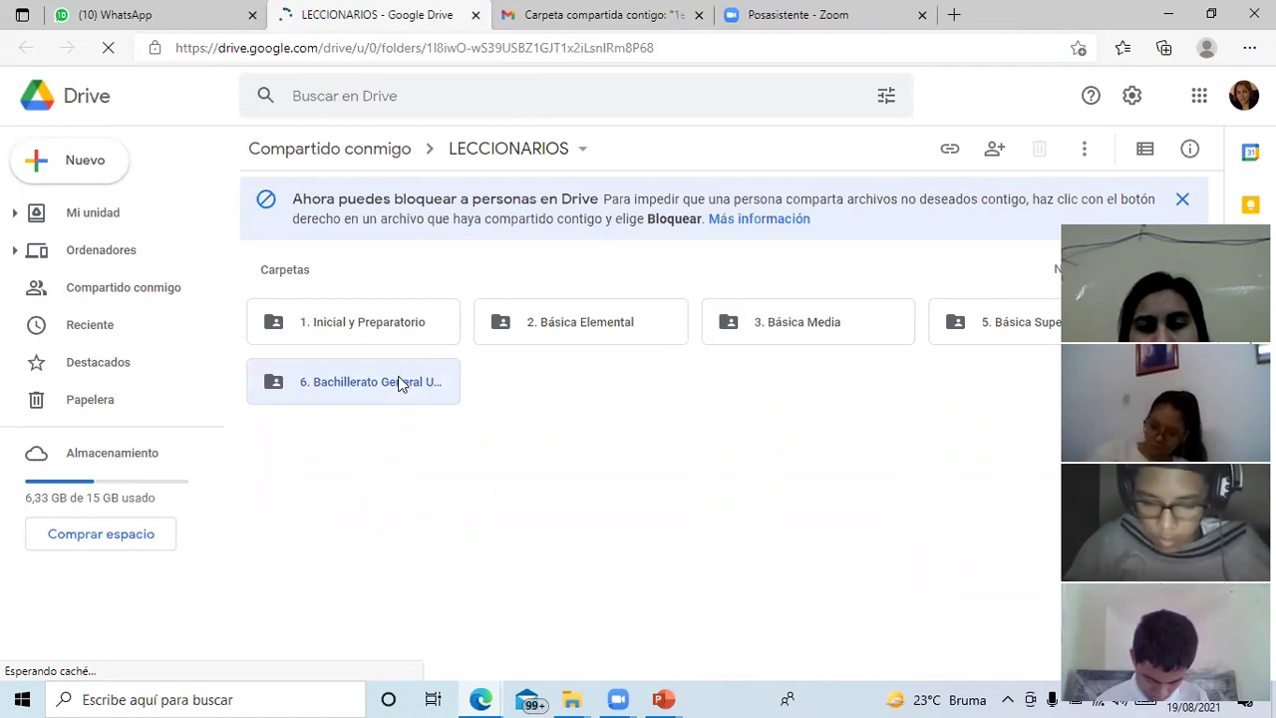
pyautogui.doubleClick(398, 382)
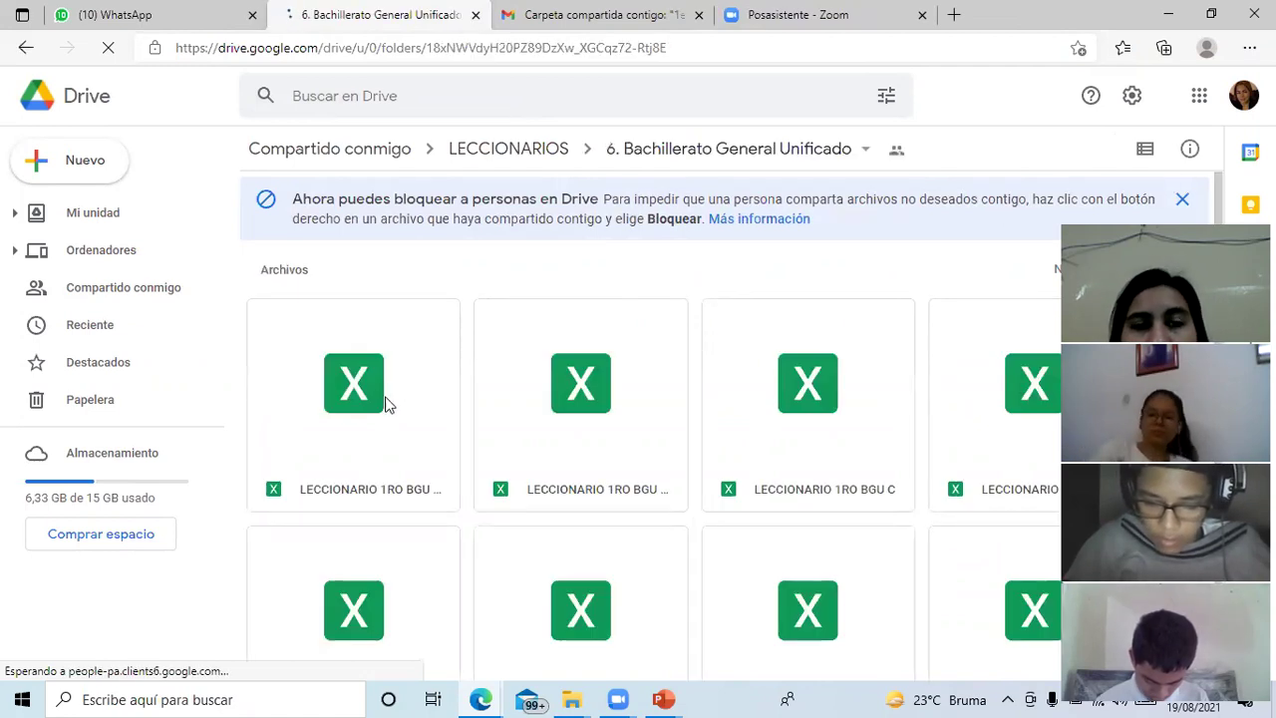
pyautogui.scroll(-1, 881, 611)
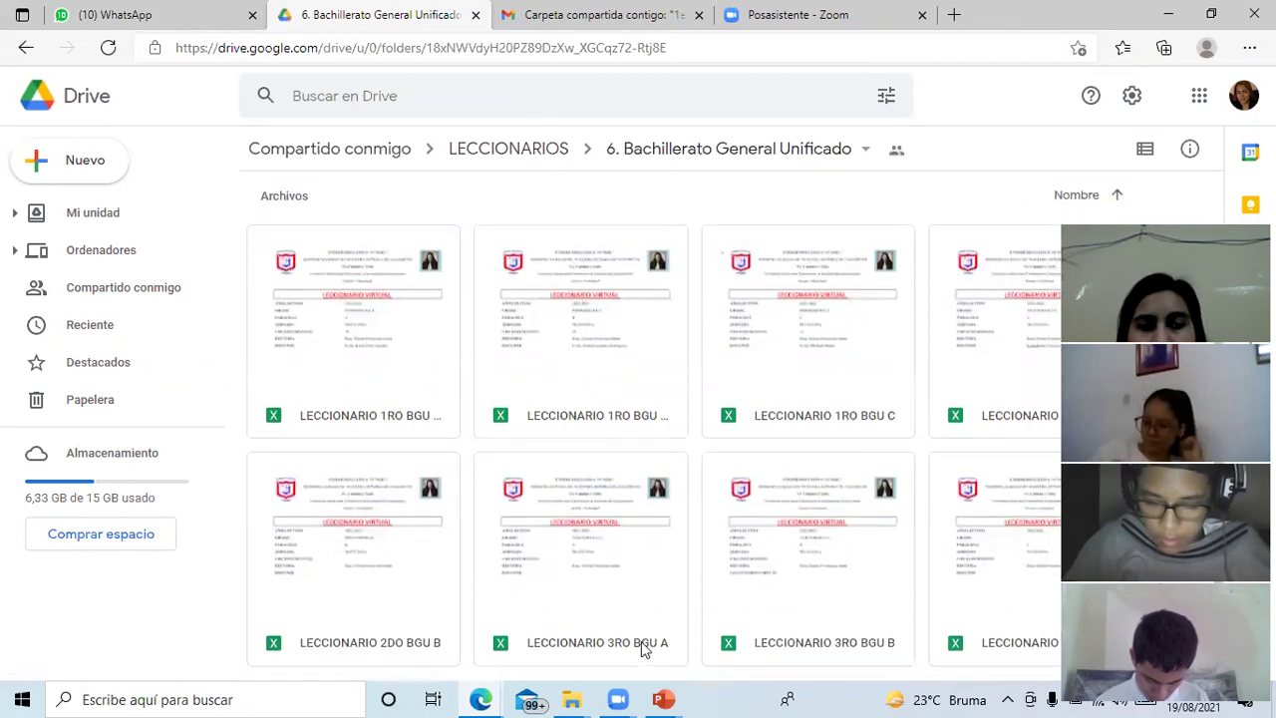
pyautogui.doubleClick(628, 648)
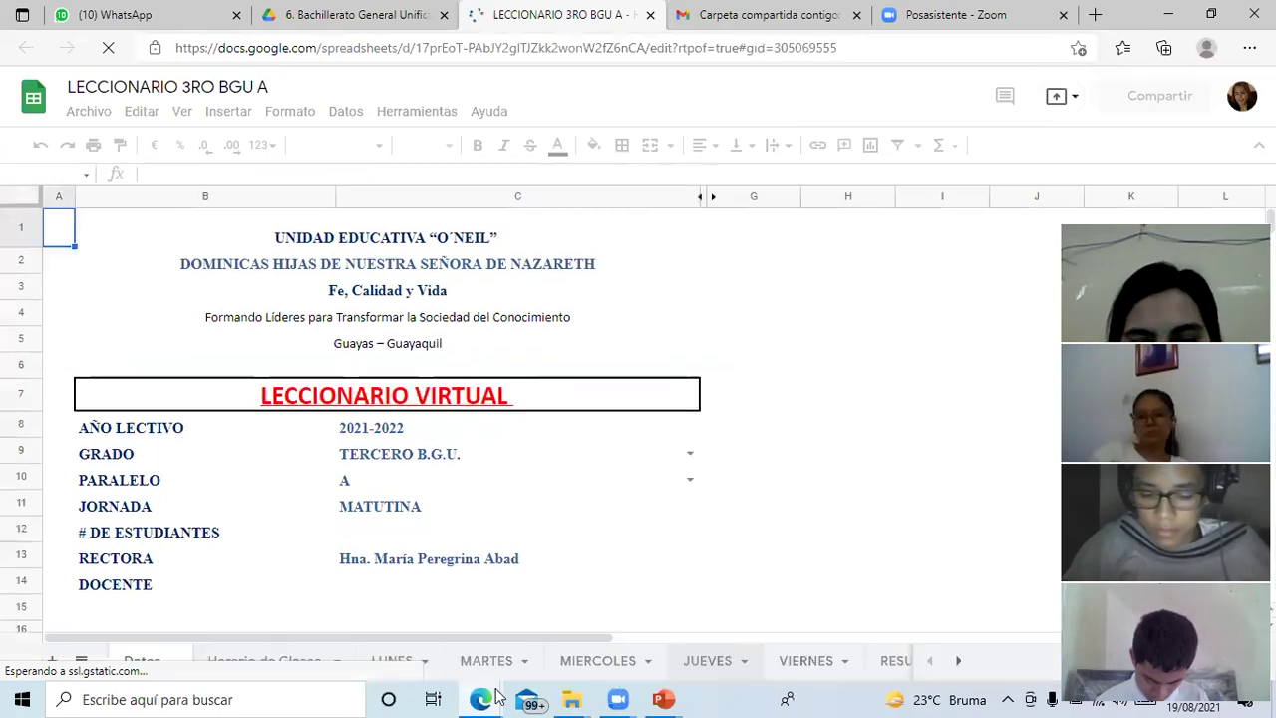
# On the JUEVES sheet, enter F for student 1 and A for student 2 in the INGLES column.
pyautogui.click(713, 660)
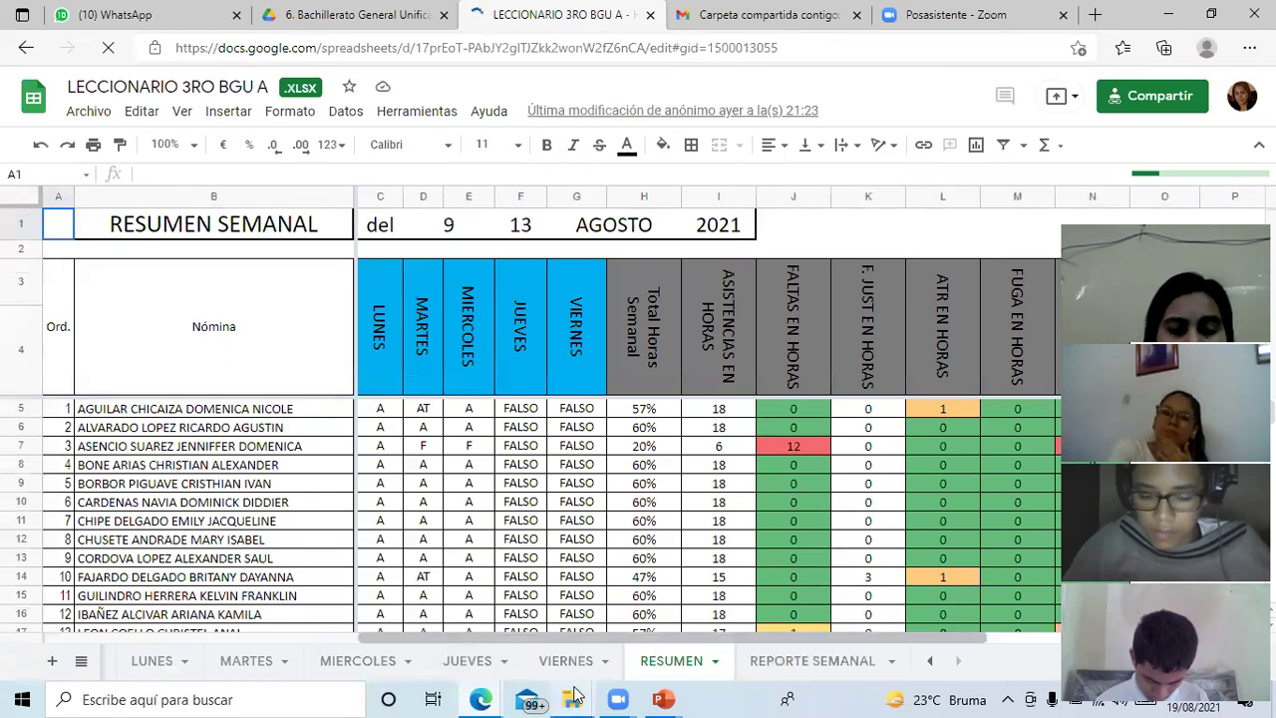
pyautogui.click(467, 660)
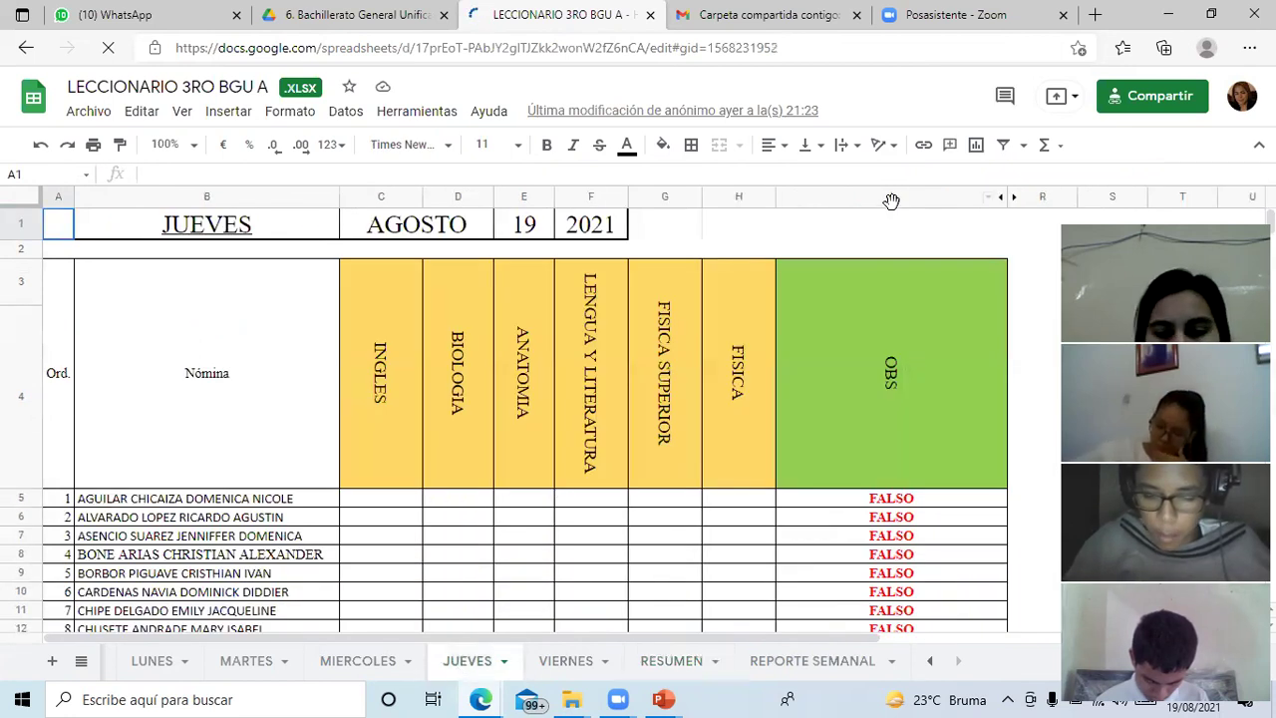
pyautogui.click(369, 505)
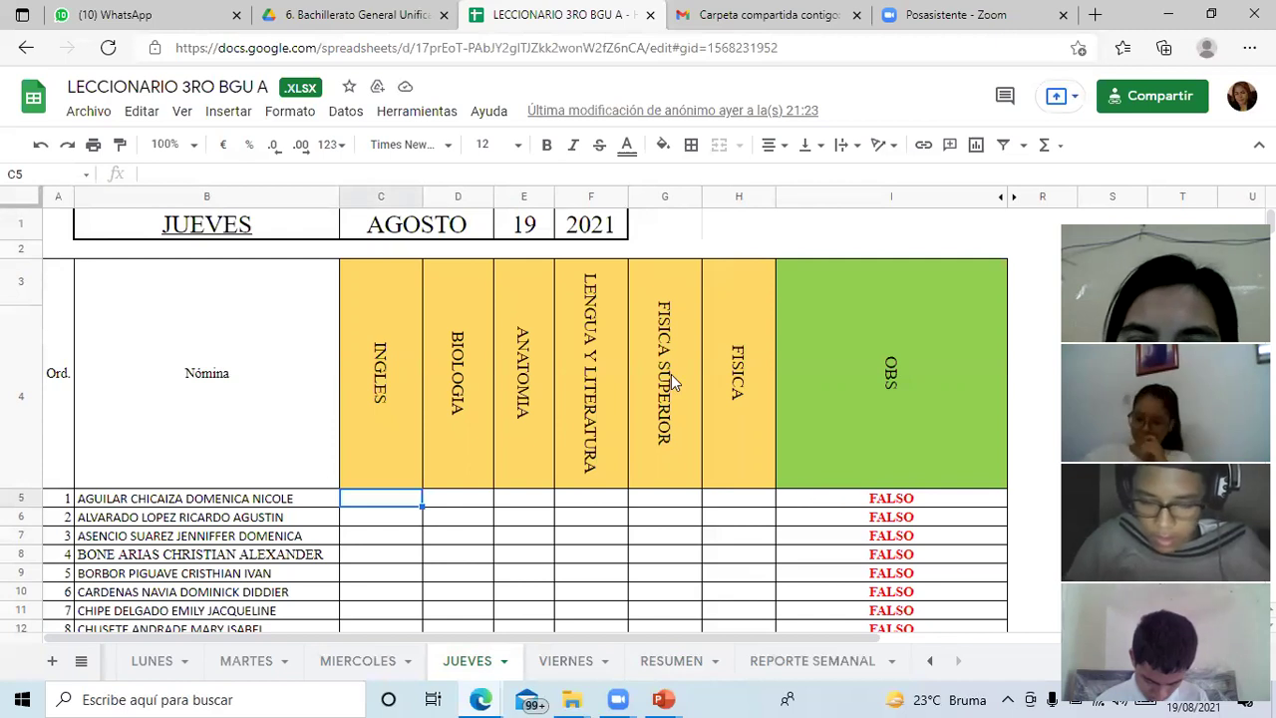
pyautogui.moveTo(619, 699)
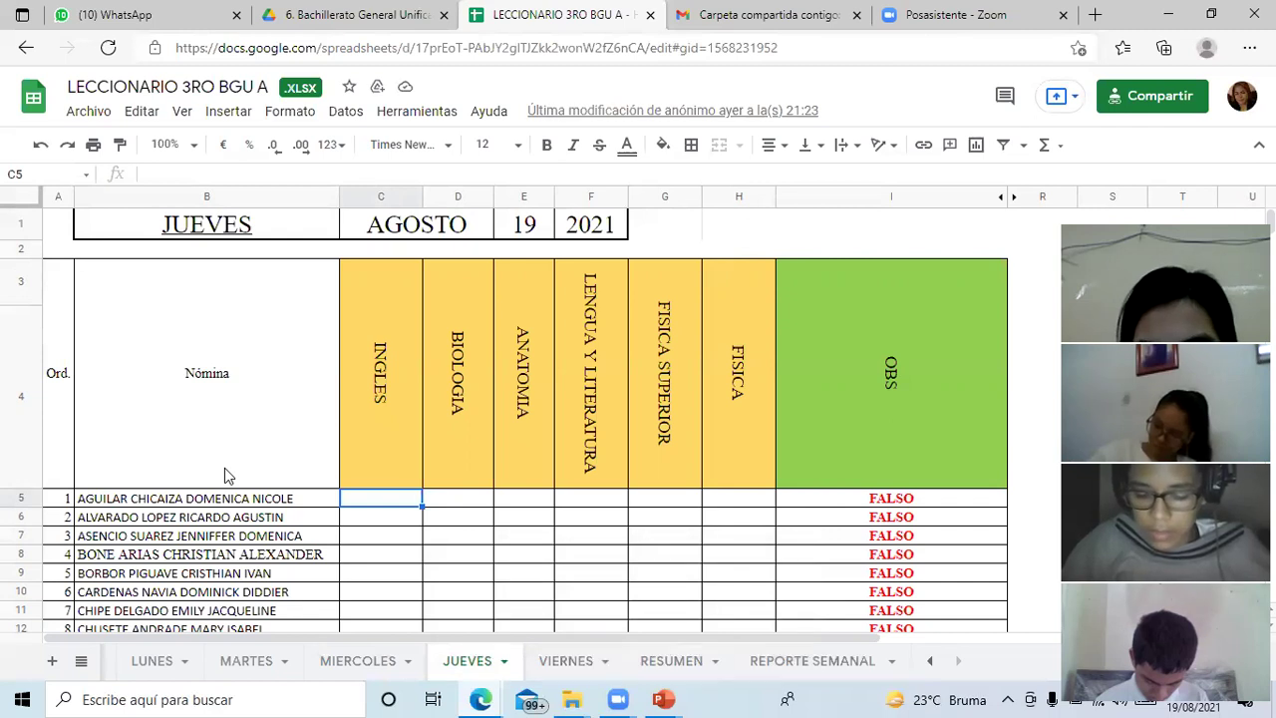
pyautogui.write('F')
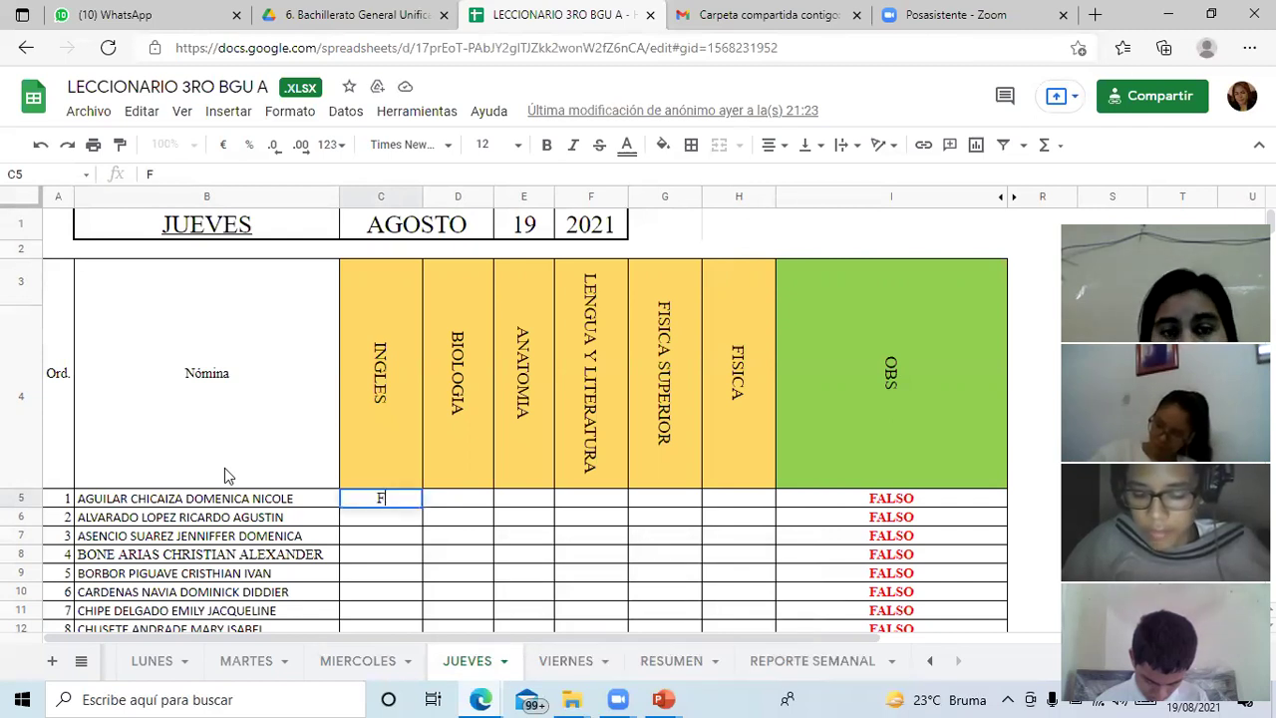
pyautogui.press('Return')
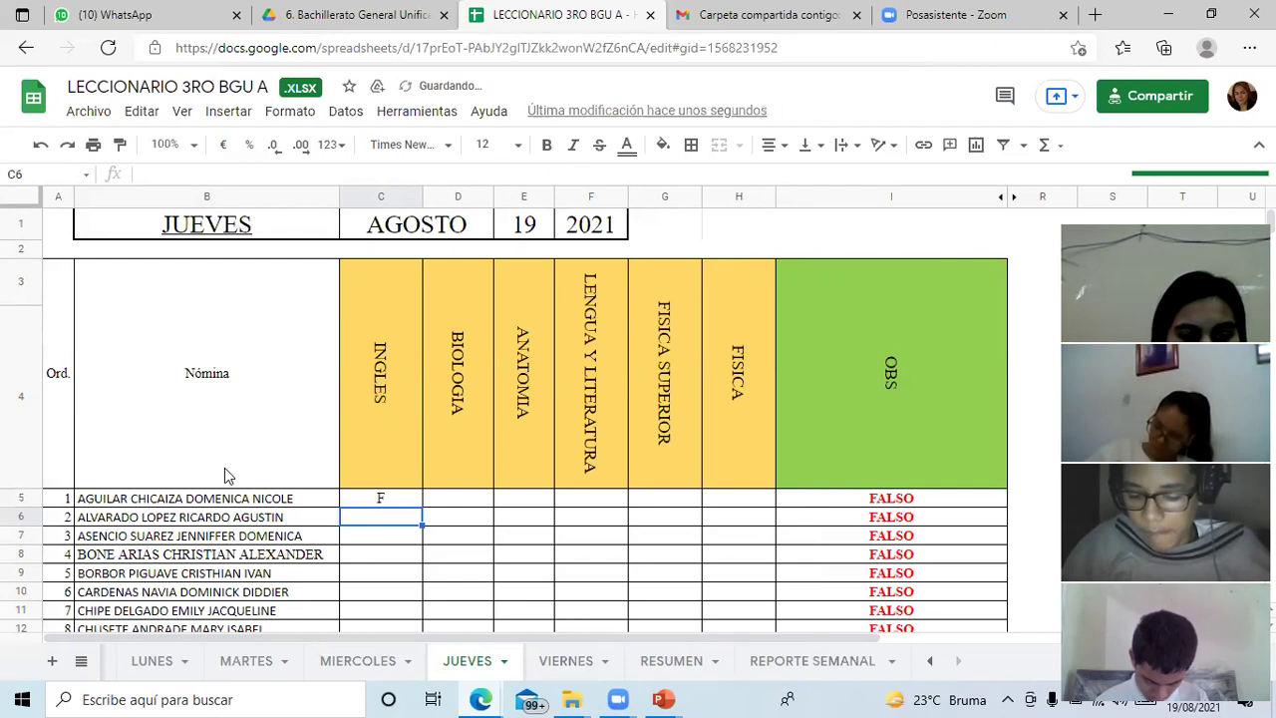
pyautogui.write('A')
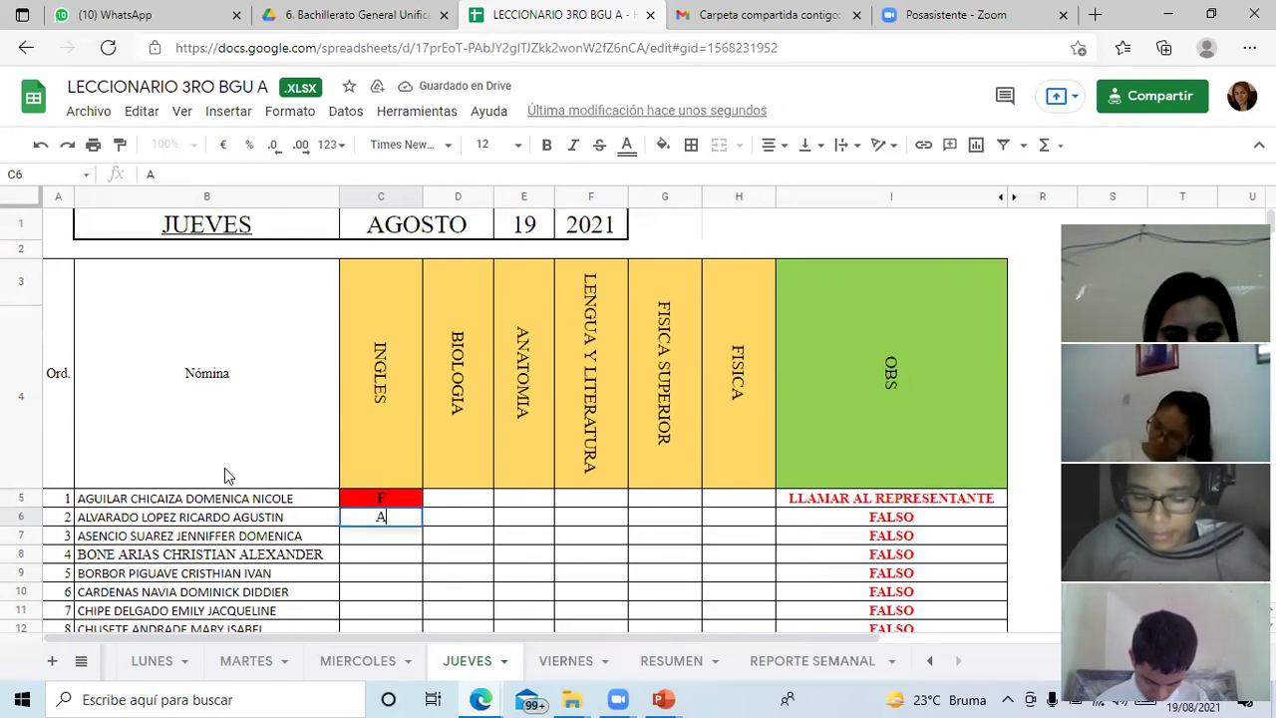
pyautogui.press('Return')
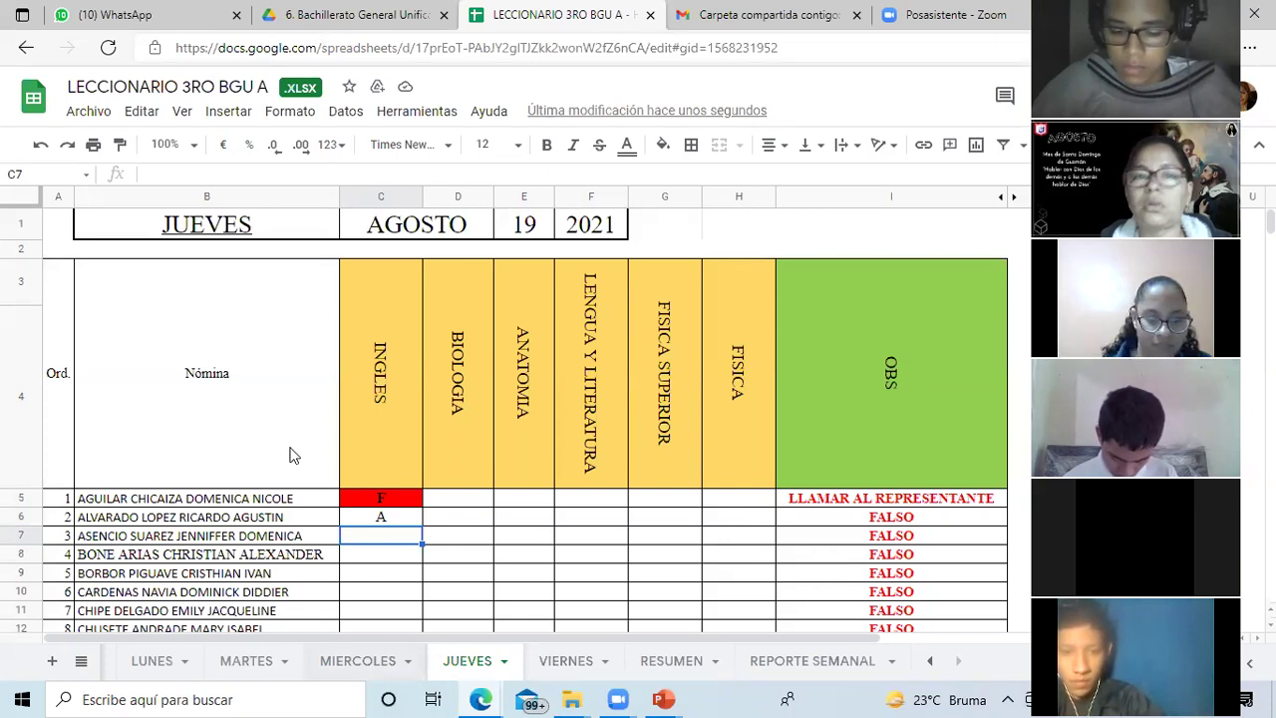
# Change the INGLES mark of student 1 to A in cell C5.
pyautogui.moveTo(307, 382)
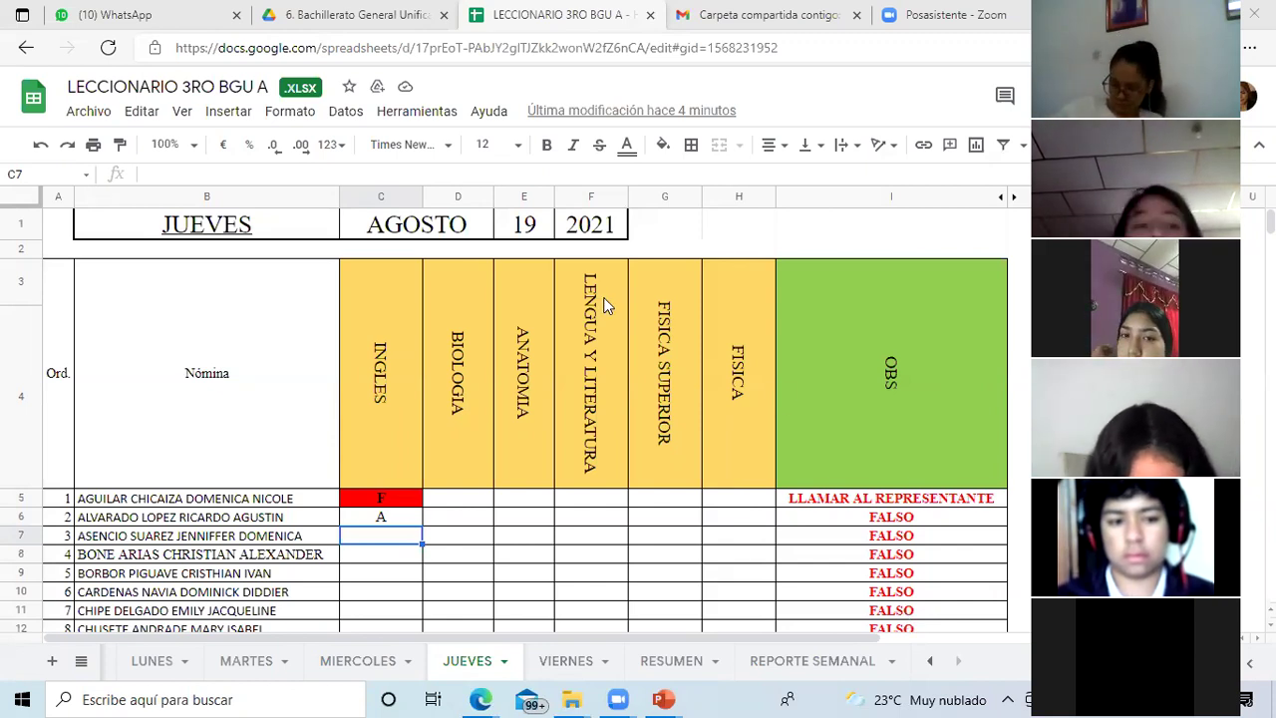
pyautogui.click(385, 496)
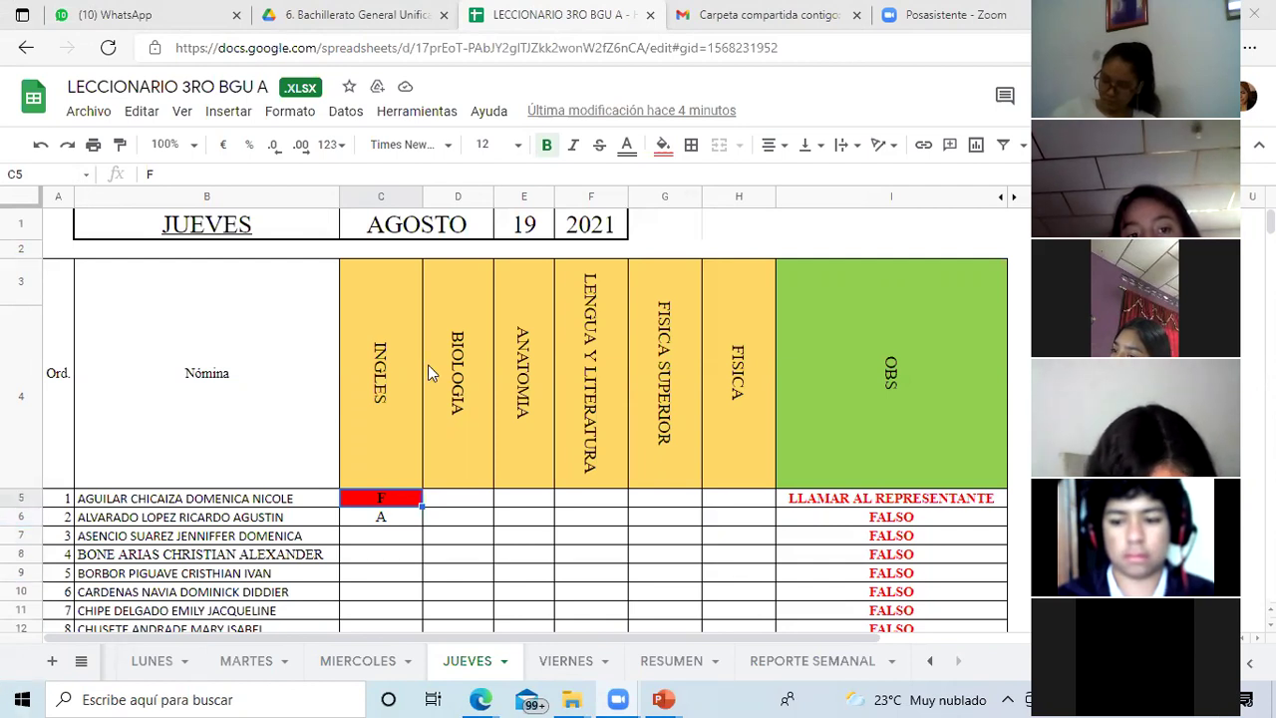
pyautogui.write('A')
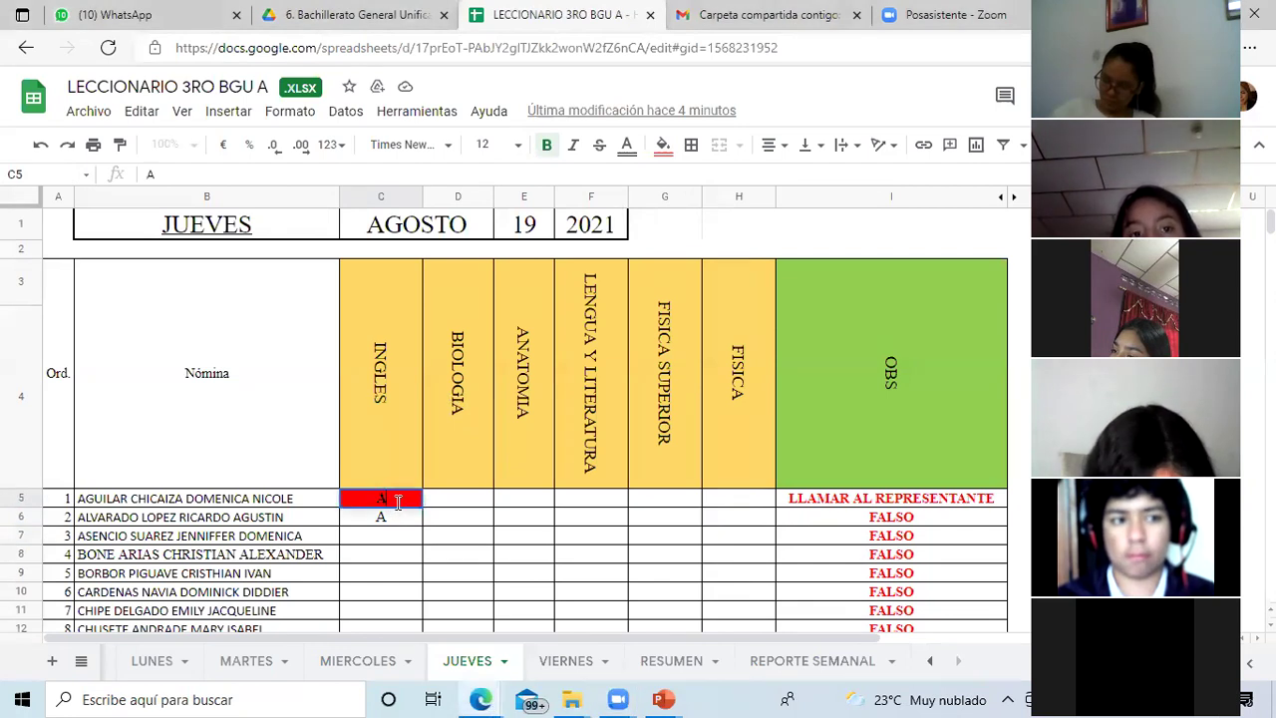
pyautogui.press('Return')
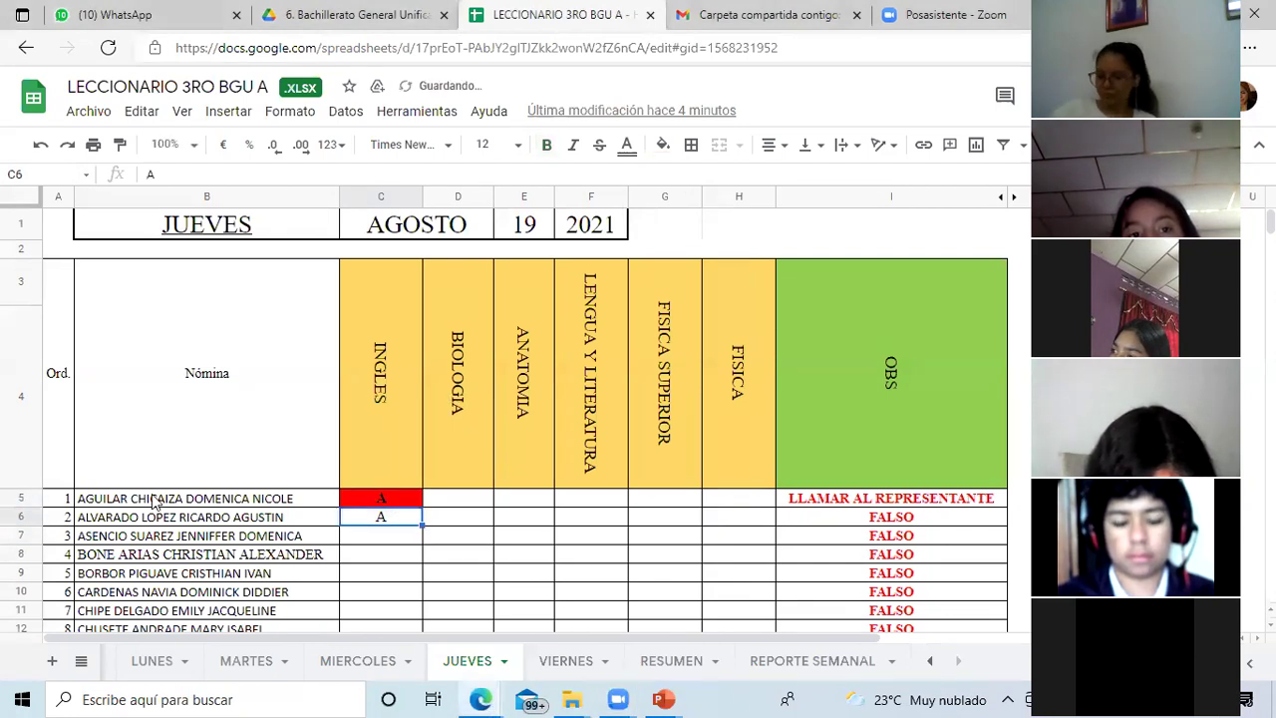
# Enter A for student 3 and F for student 4 in the INGLES column.
pyautogui.press('Down')
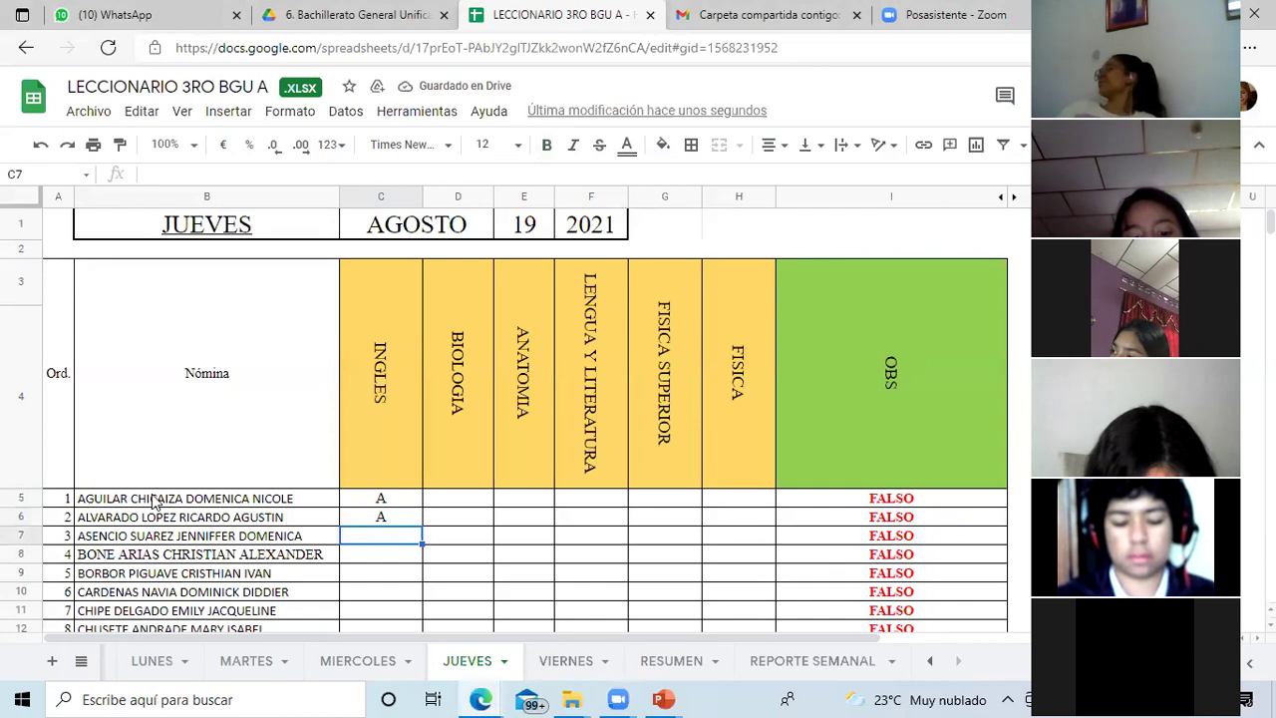
pyautogui.write('A')
pyautogui.press('Return')
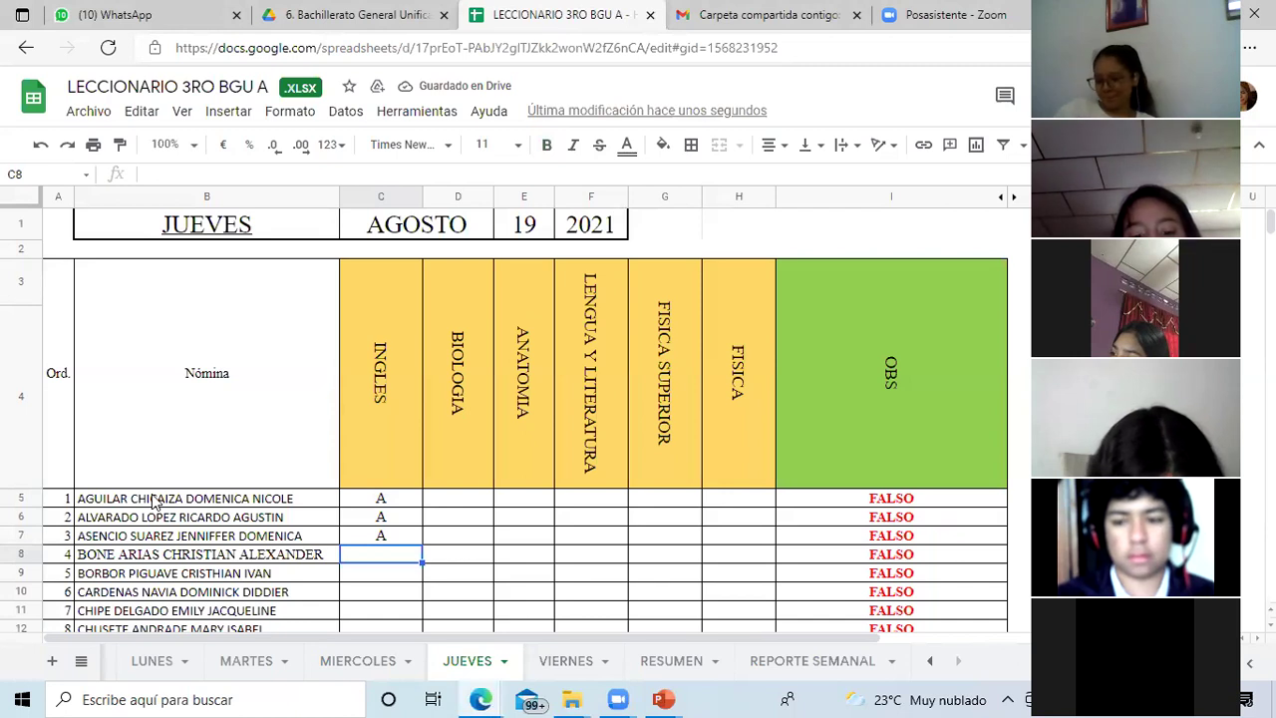
pyautogui.write('F')
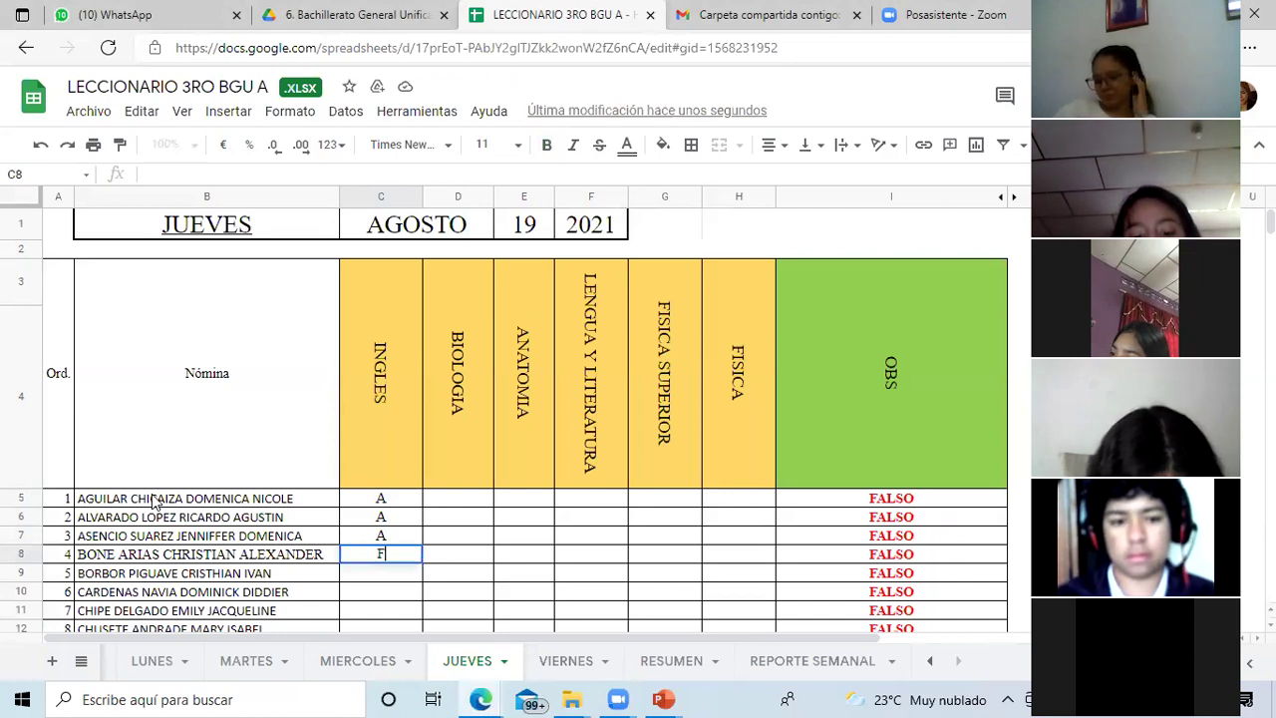
pyautogui.press('Return')
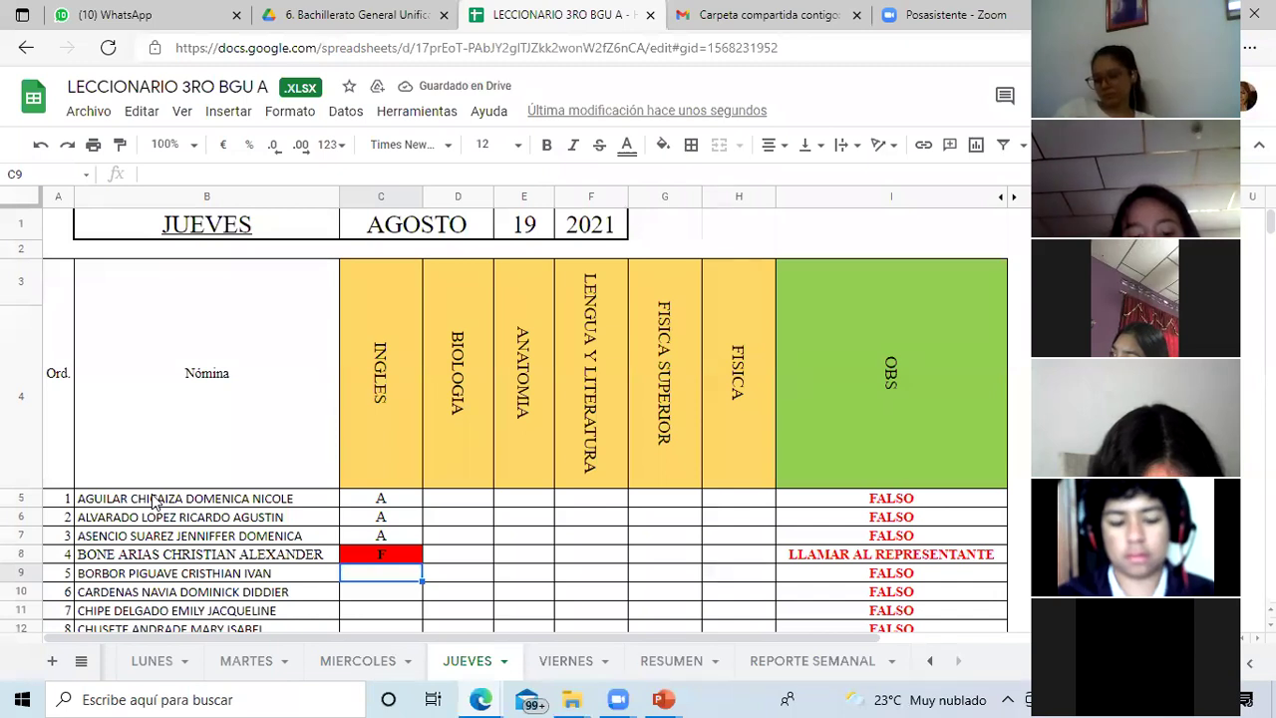
# Enter A for students 5 to 7 in the INGLES column, replacing the F first entered for student 5.
pyautogui.write('F')
pyautogui.press('Return')
pyautogui.press('Up')
pyautogui.write('A')
pyautogui.press('Return')
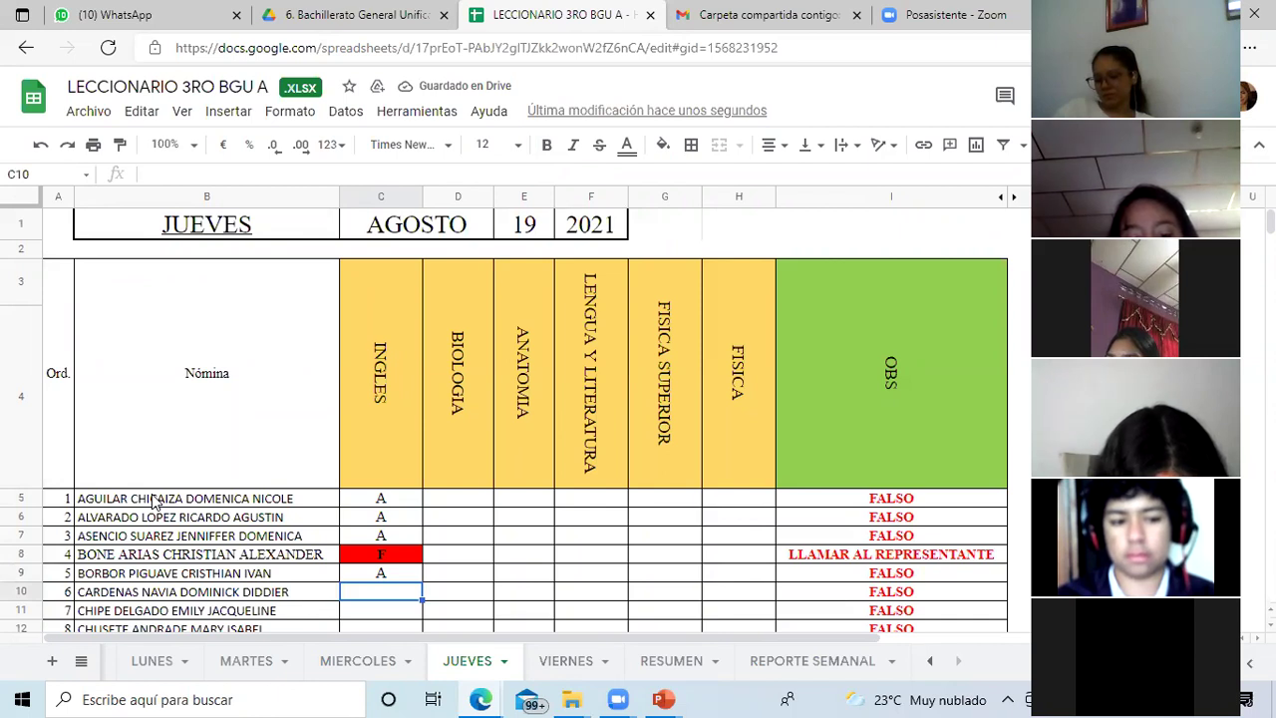
pyautogui.write('A')
pyautogui.press('Return')
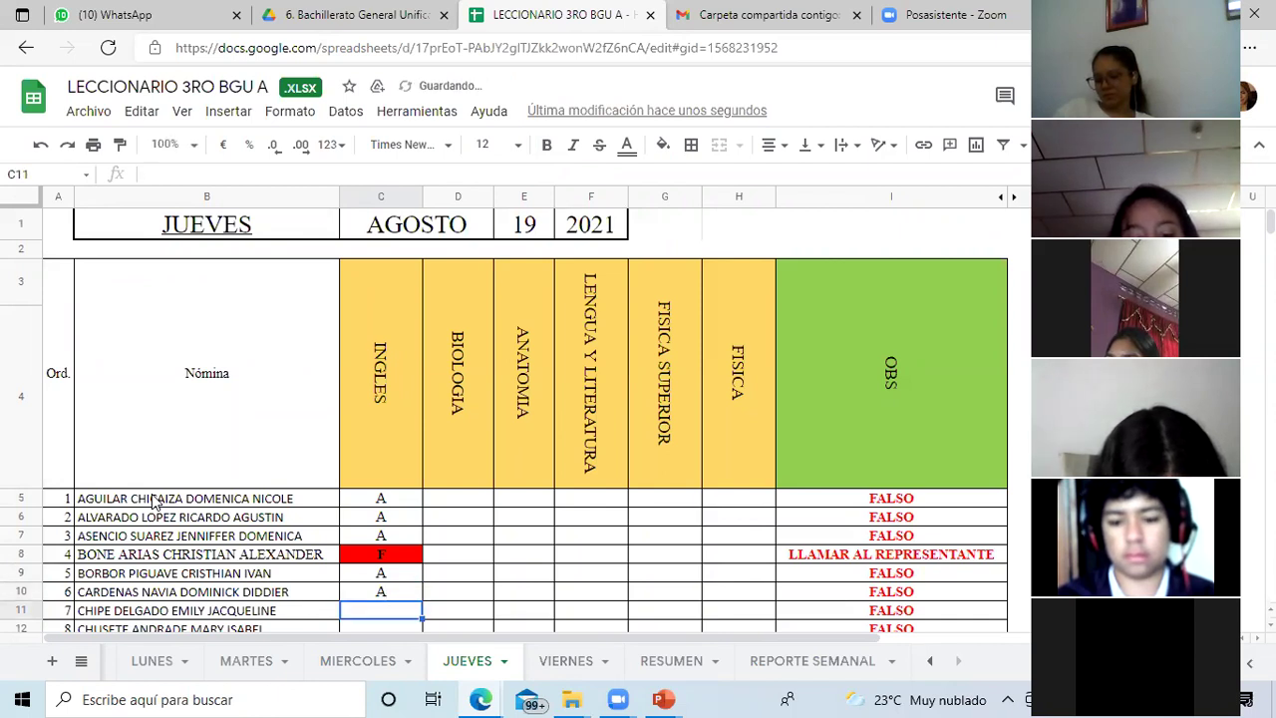
pyautogui.write('A')
pyautogui.press('Return')
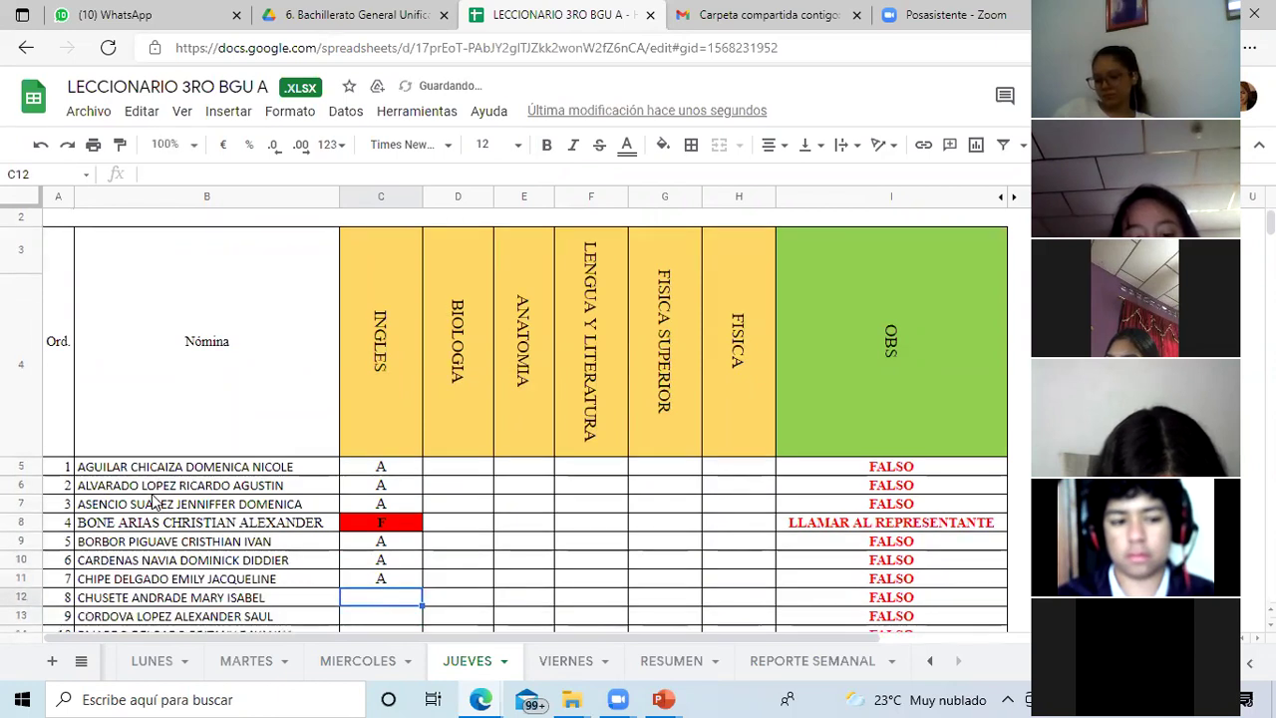
# Mark students 8 to 12 with A in the INGLES column, cells C12 to C16.
pyautogui.write('A')
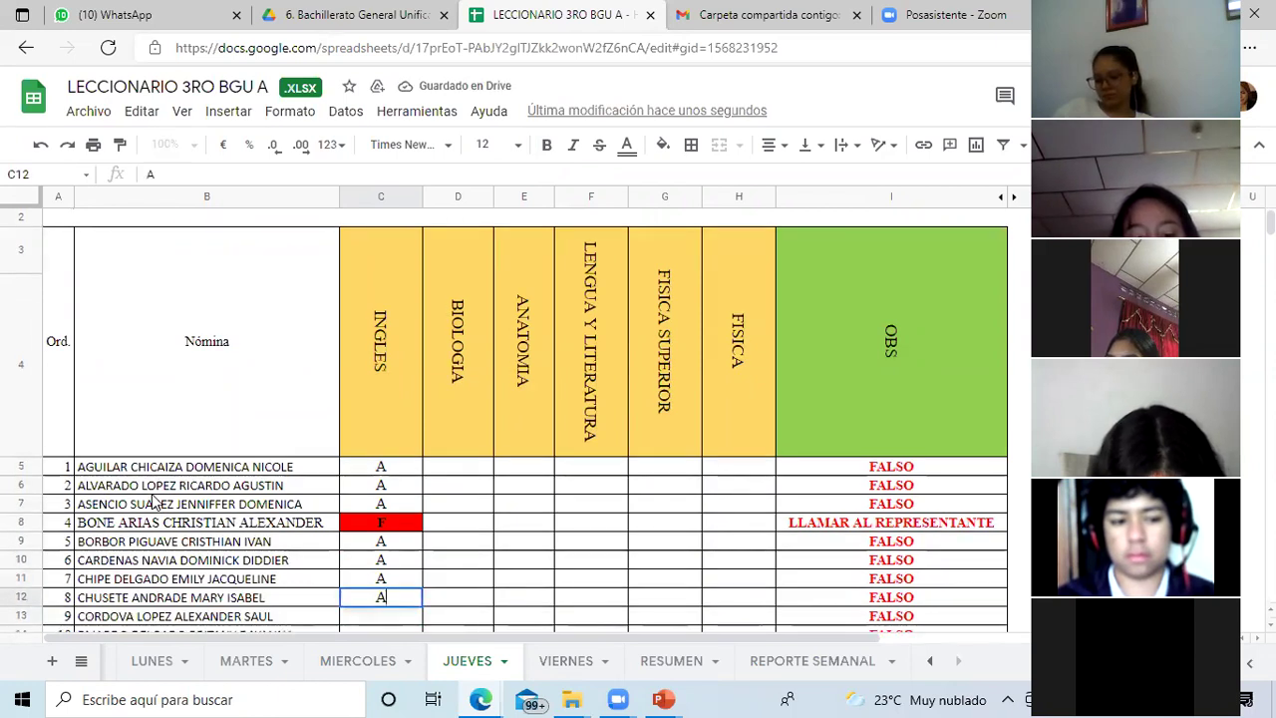
pyautogui.press('Return')
pyautogui.write('A')
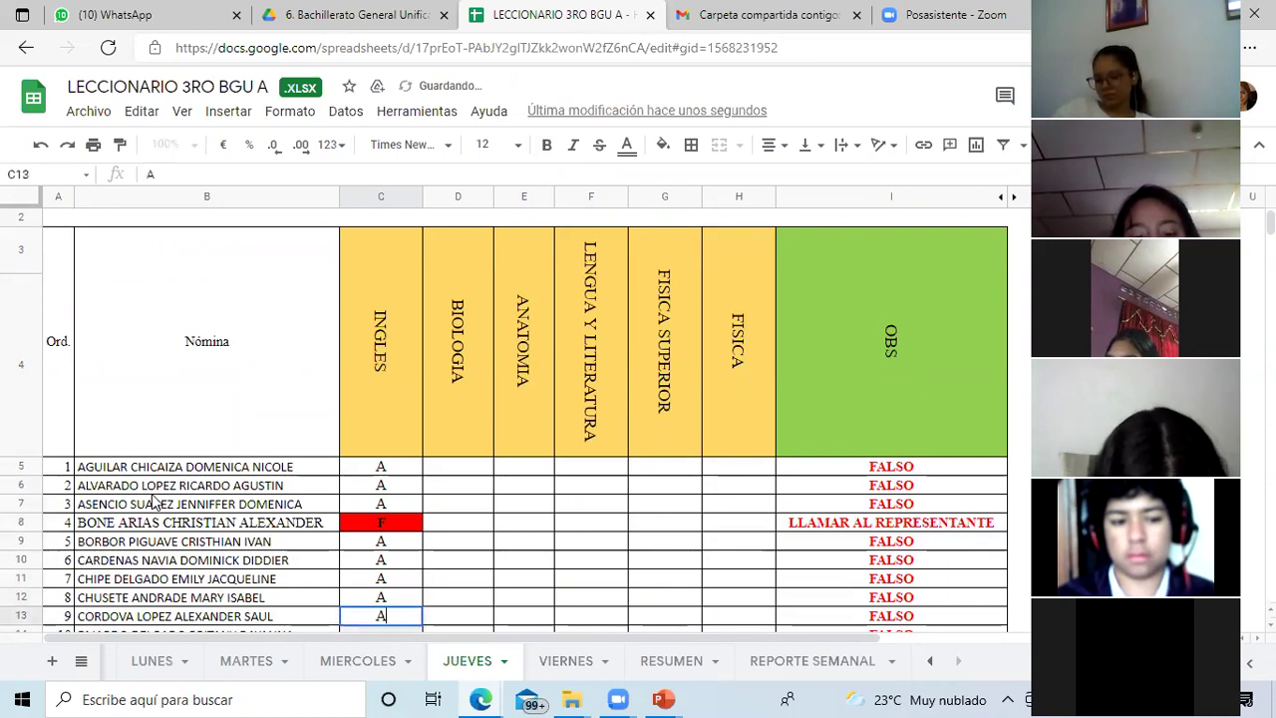
pyautogui.press('Return')
pyautogui.write('A')
pyautogui.press('Return')
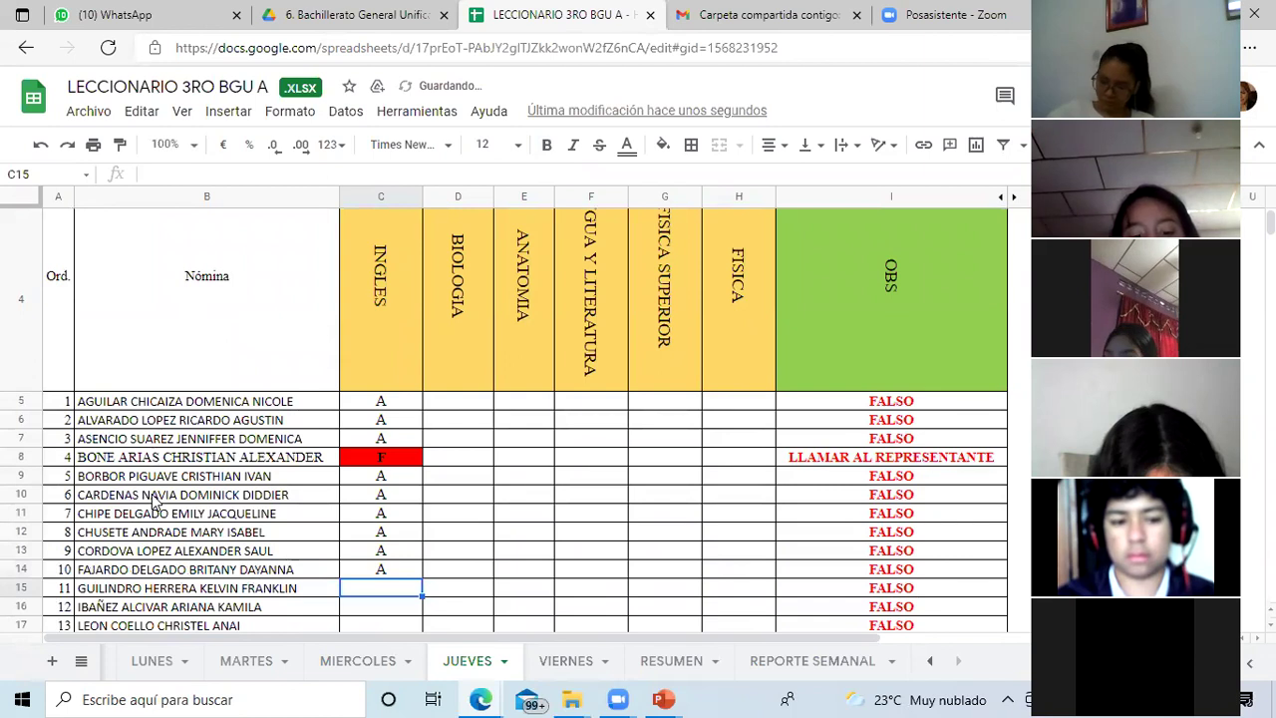
pyautogui.write('A')
pyautogui.press('Return')
pyautogui.write('A')
pyautogui.press('Return')
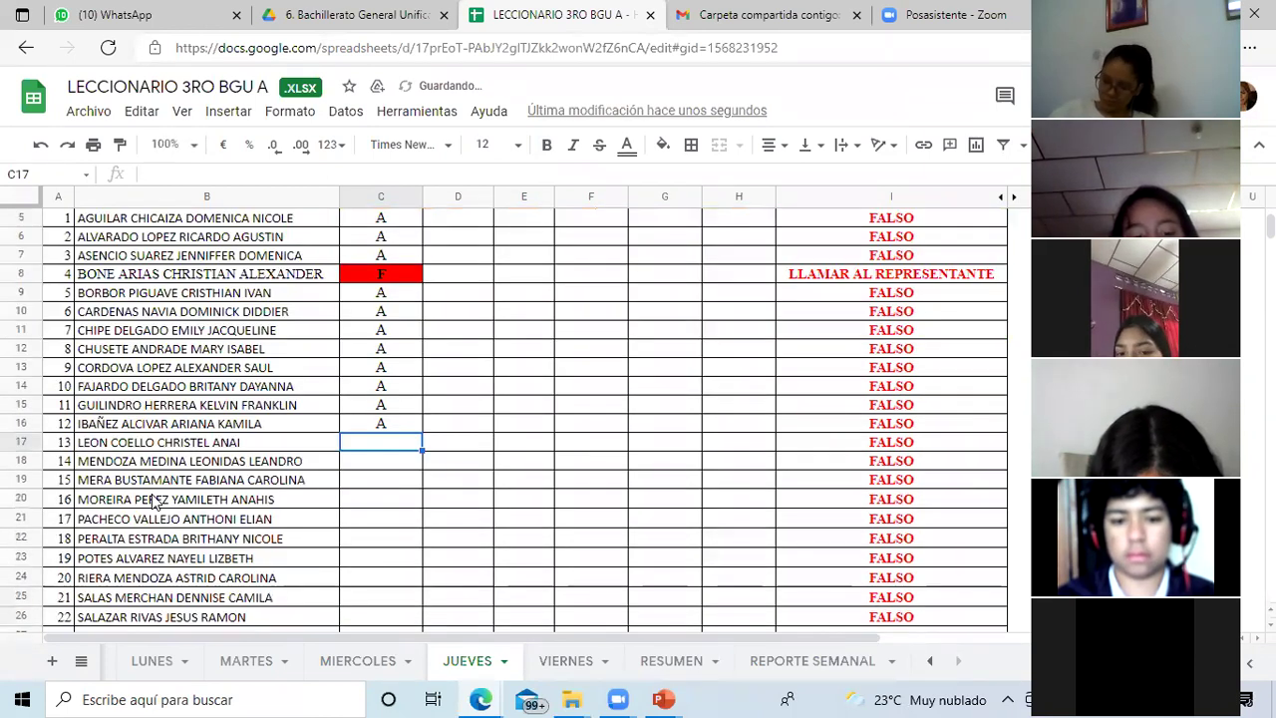
# Mark students 13 to 19 with A in the INGLES column, cells C17 to C23.
pyautogui.write('A')
pyautogui.press('Return')
pyautogui.write('A')
pyautogui.press('Return')
pyautogui.write('A')
pyautogui.press('Return')
pyautogui.write('A')
pyautogui.press('Return')
pyautogui.write('A')
pyautogui.press('Return')
pyautogui.write('A')
pyautogui.press('Return')
pyautogui.write('A')
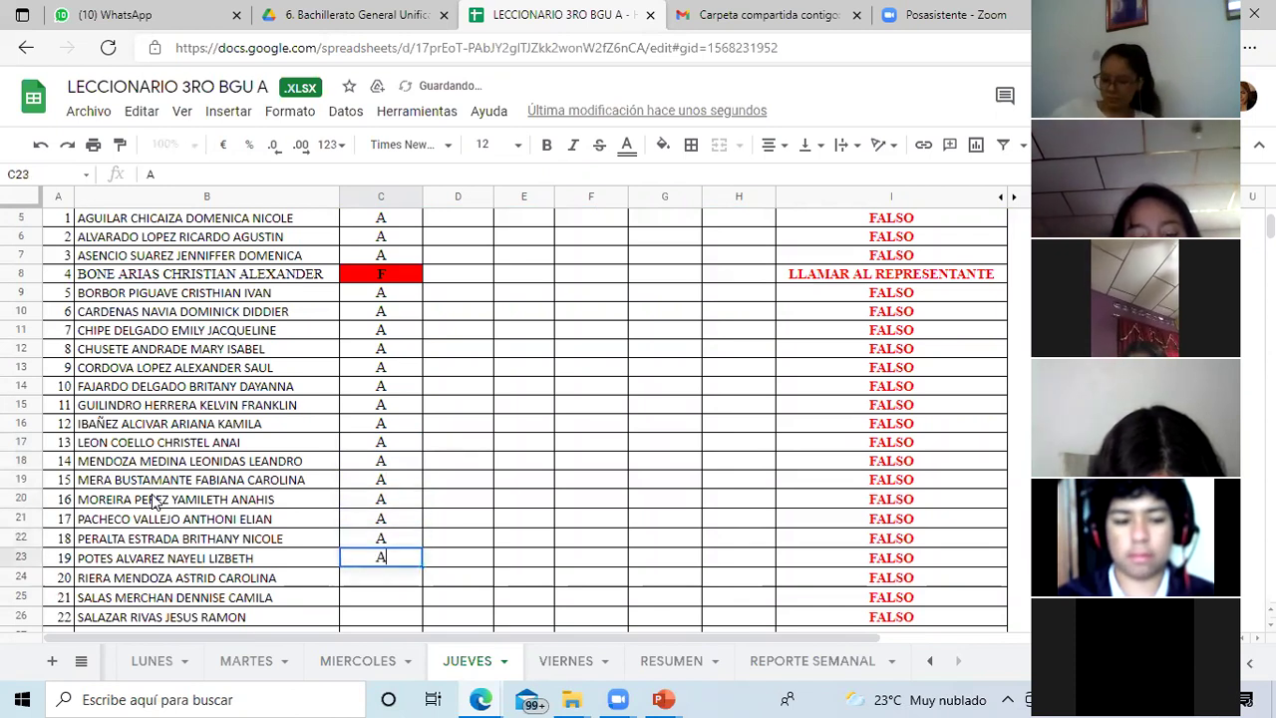
pyautogui.press('Return')
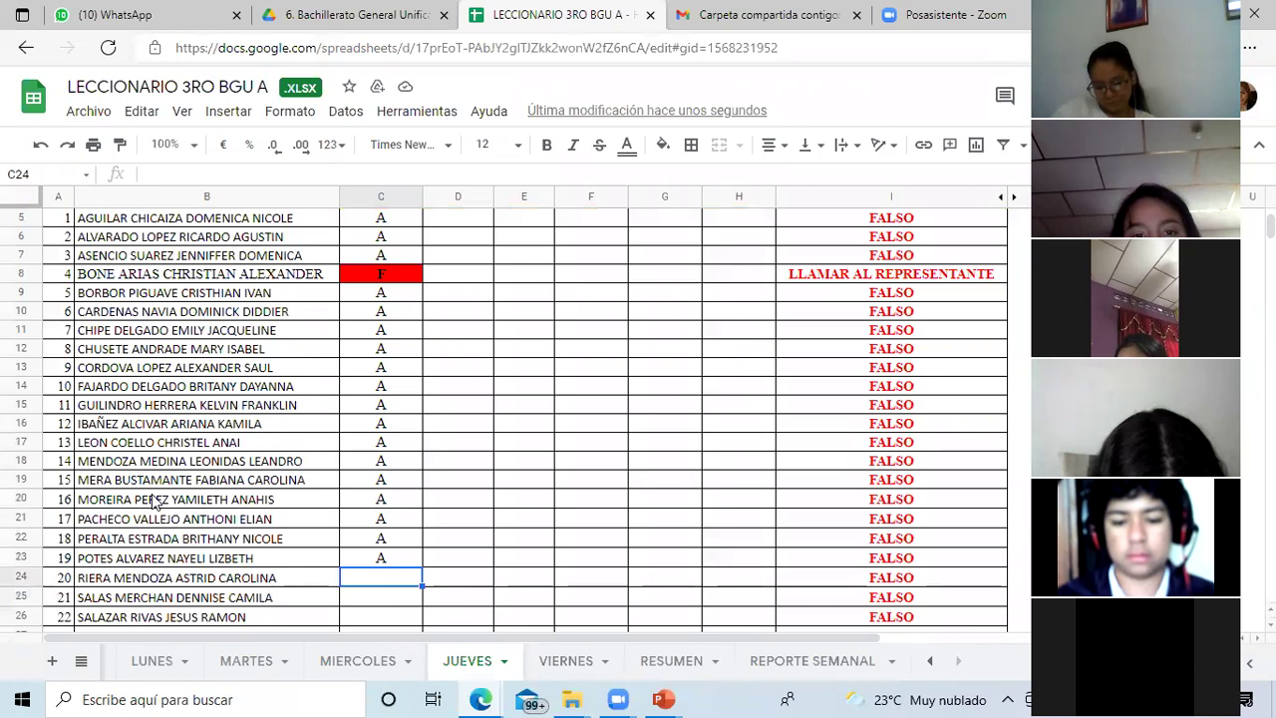
# Enter F for student 20 and A for student 21 in the INGLES column, cells C24 and C25.
pyautogui.write('F')
pyautogui.press('Return')
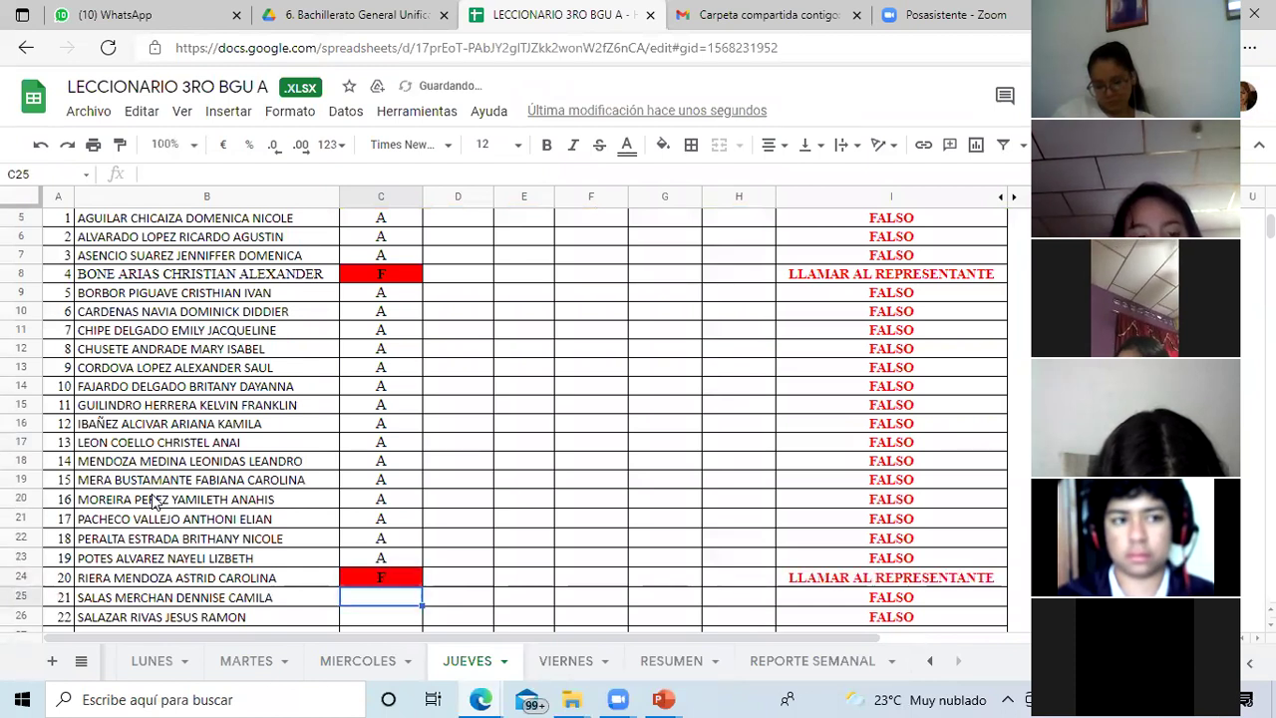
pyautogui.write('A')
pyautogui.press('Return')
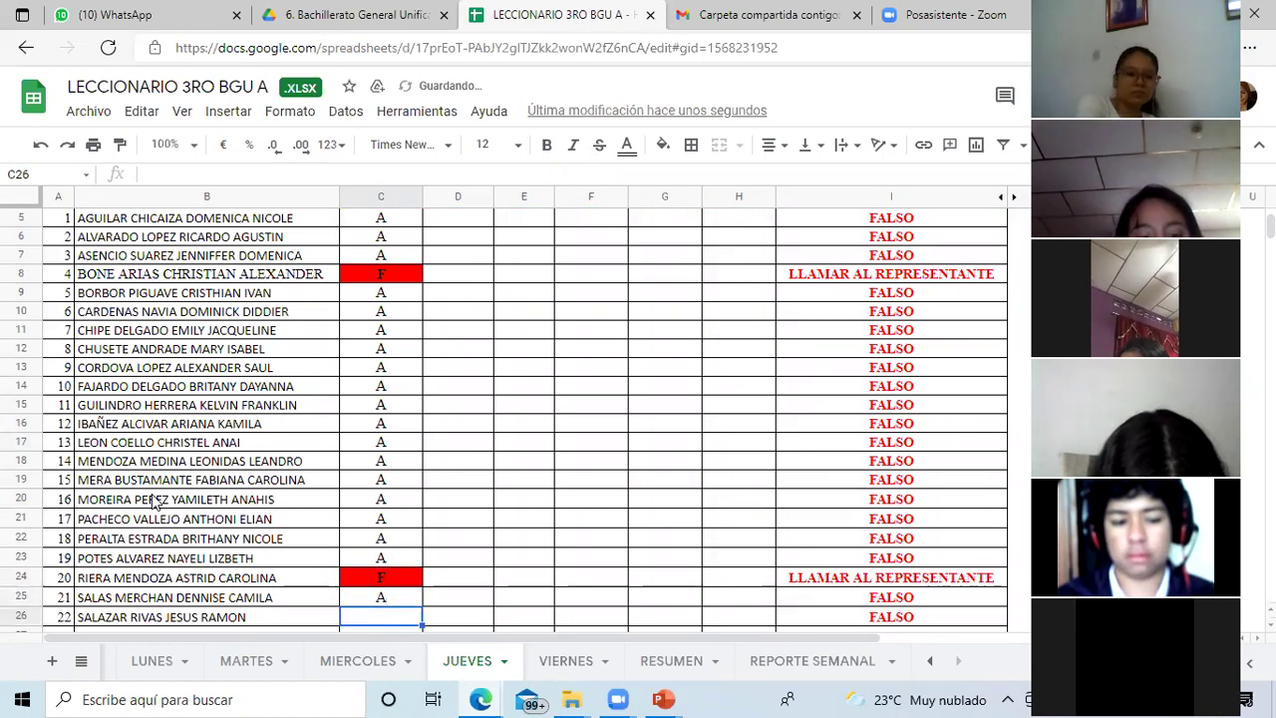
# Mark students 22 to 27 with A in the INGLES column, cells C26 to C31.
pyautogui.write('A')
pyautogui.press('Return')
pyautogui.write('A')
pyautogui.press('Return')
pyautogui.write('A')
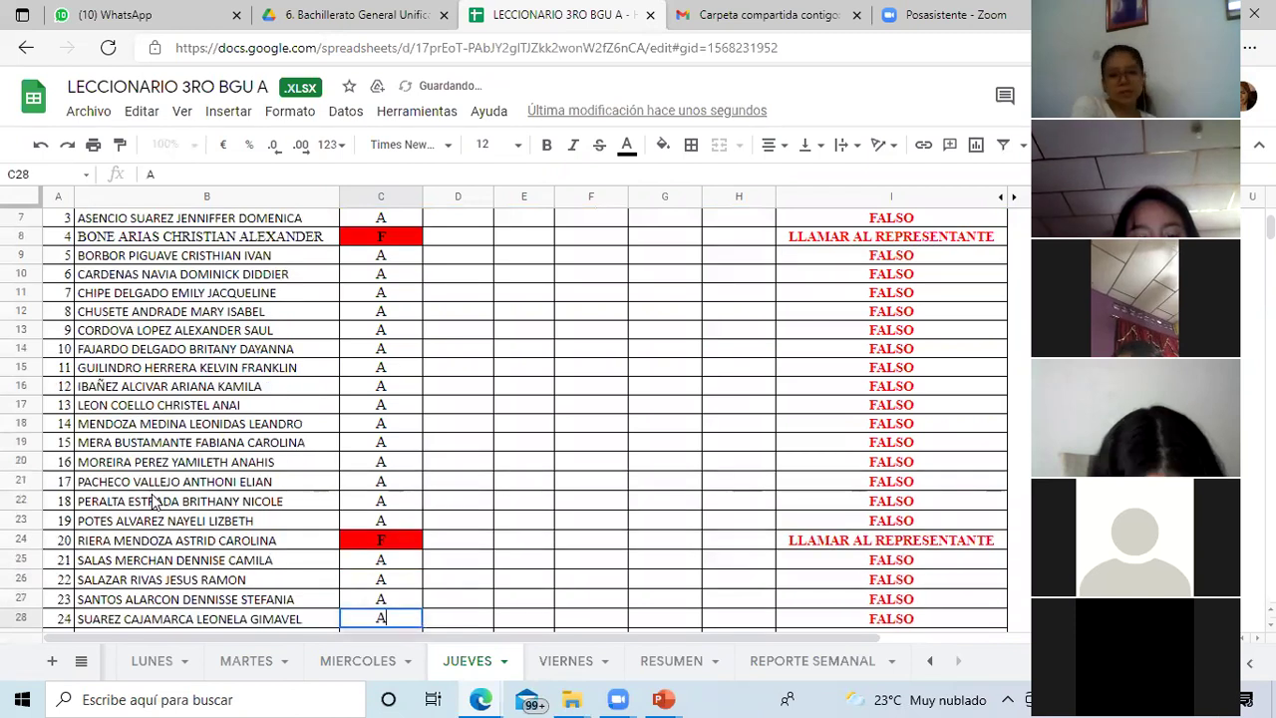
pyautogui.press('Return')
pyautogui.write('A')
pyautogui.press('Return')
pyautogui.write('A')
pyautogui.press('Return')
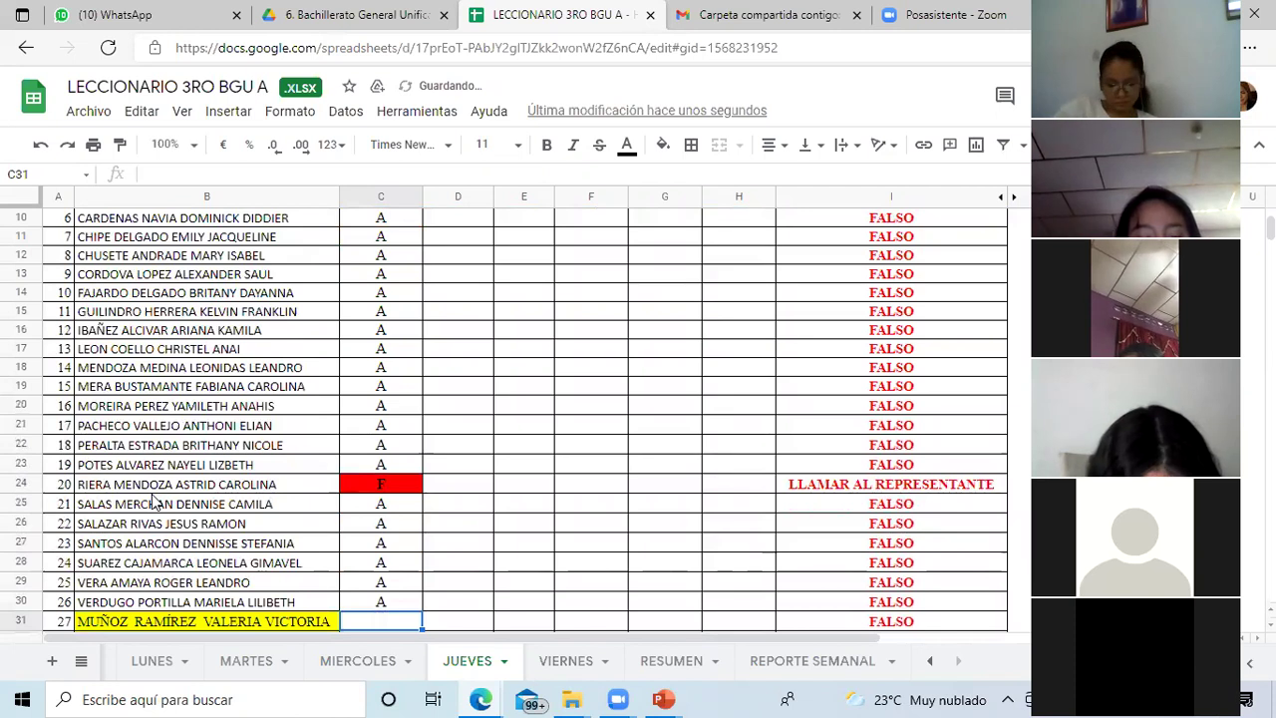
pyautogui.write('A')
pyautogui.press('Return')
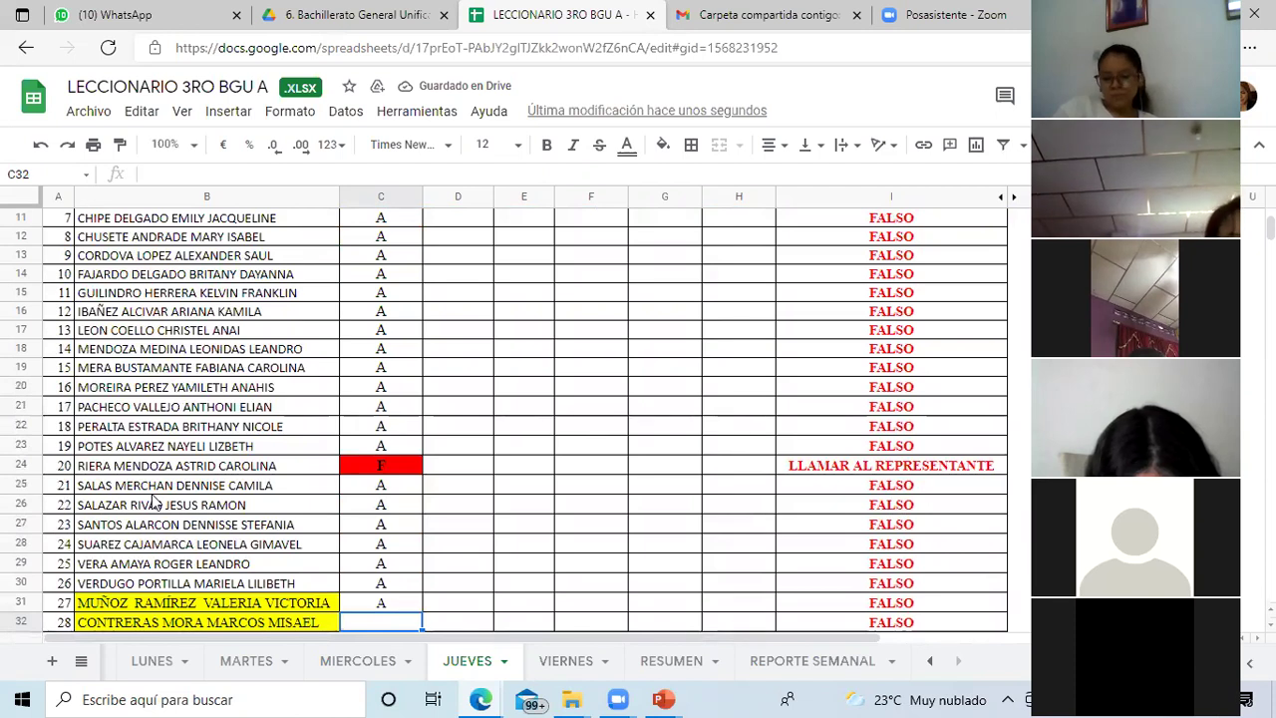
# Enter F for student 28 in the INGLES column, cell C32.
pyautogui.write('F')
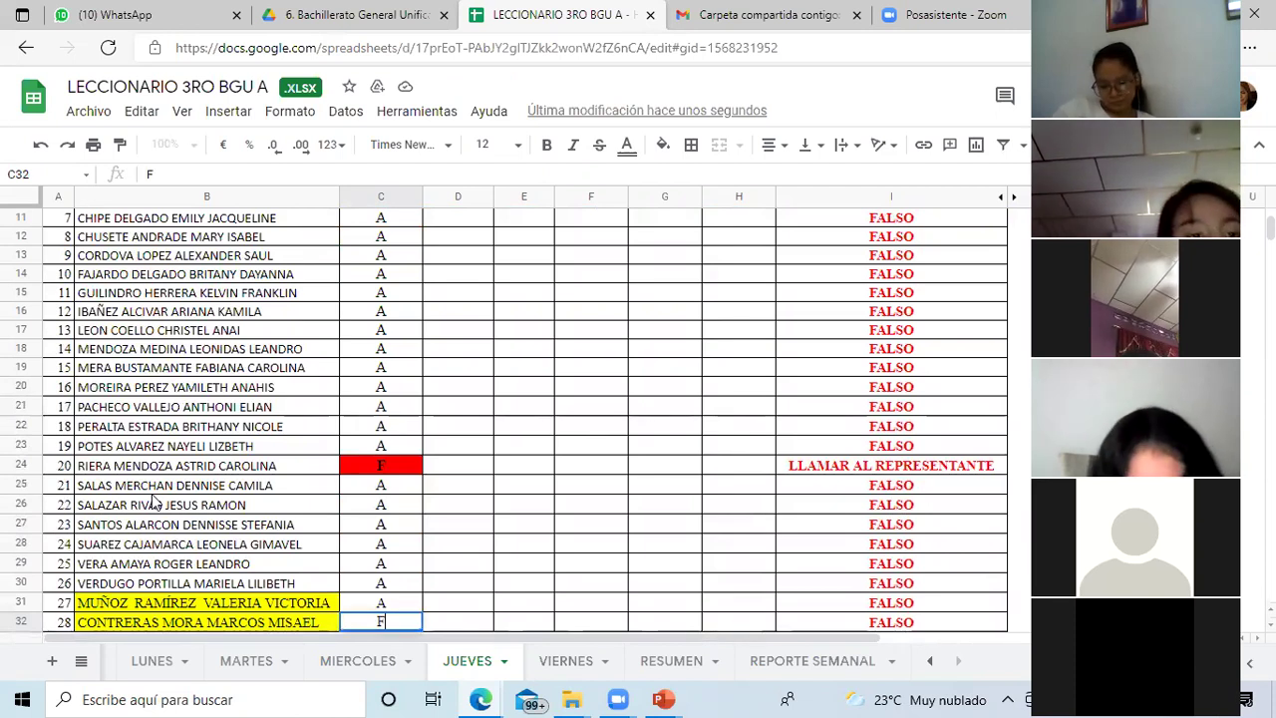
pyautogui.press('Return')
pyautogui.press('Return')
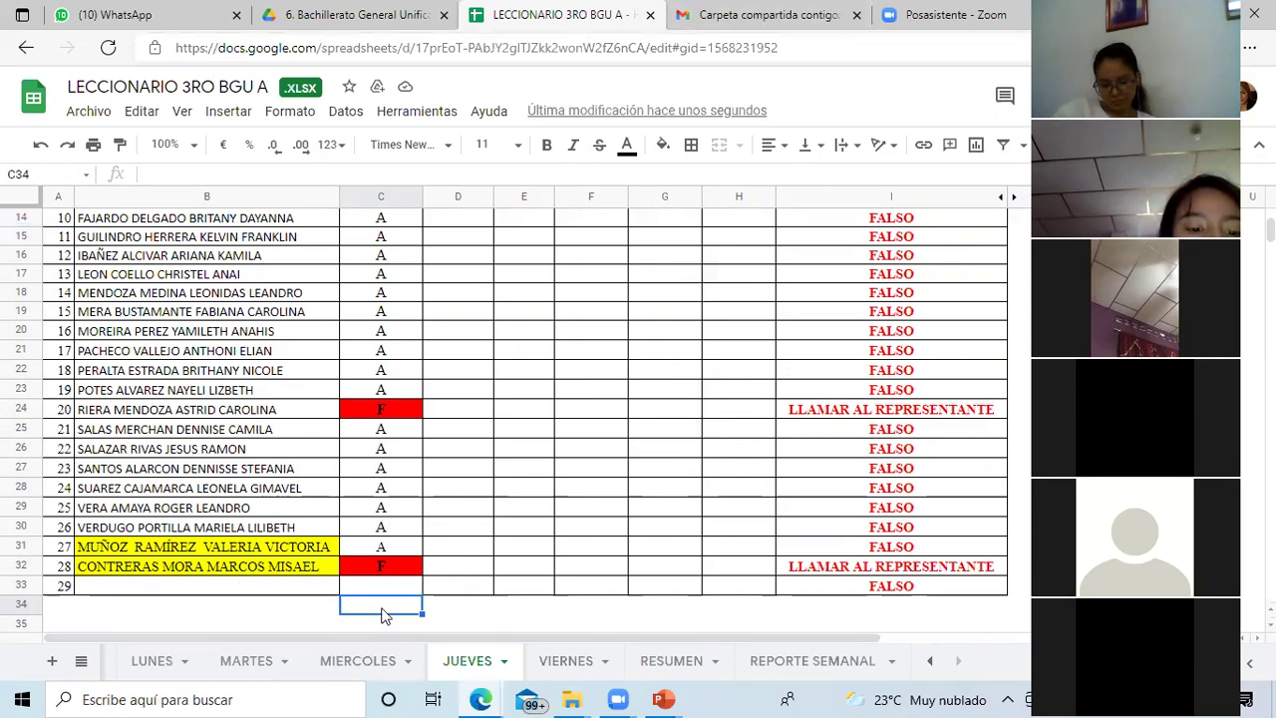
# Change student 28's INGLES mark in cell C32 to AT.
pyautogui.click(387, 568)
pyautogui.write('A')
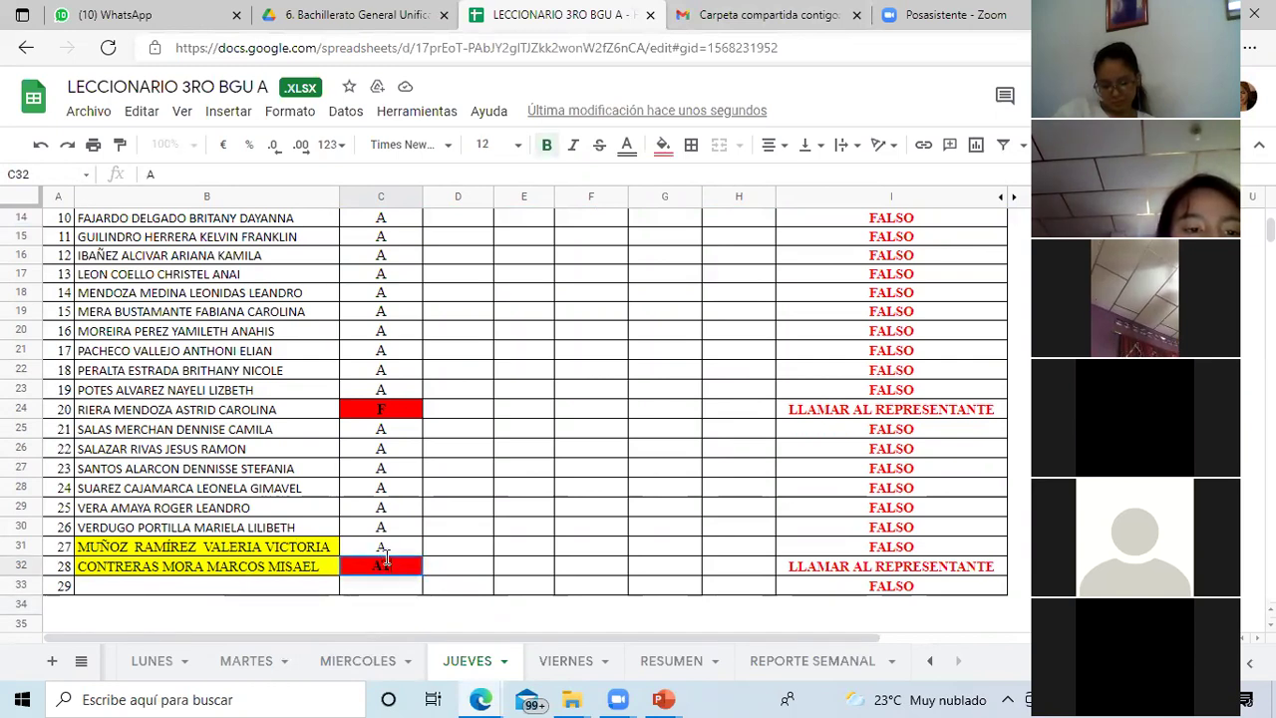
pyautogui.write('T')
pyautogui.press('BackSpace')
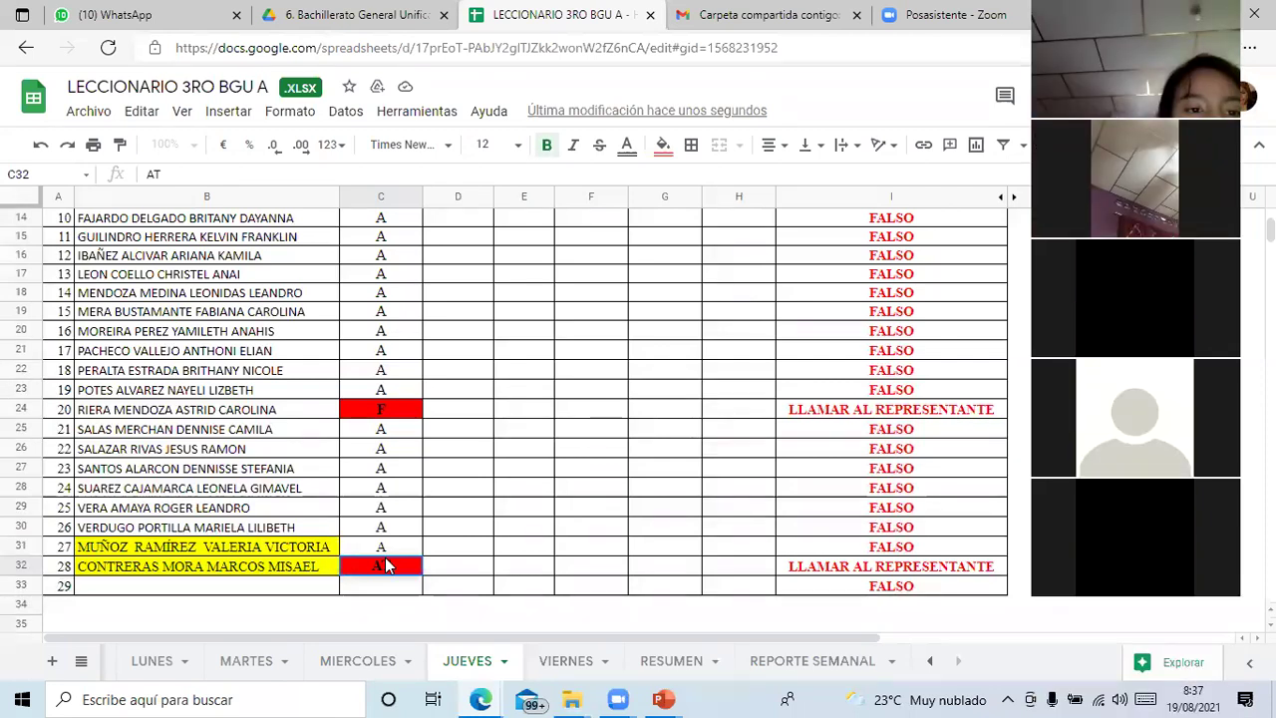
pyautogui.press('Up')
pyautogui.press('Up')
pyautogui.press('Up')
pyautogui.press('Up')
pyautogui.press('Up')
pyautogui.press('Up')
pyautogui.press('Up')
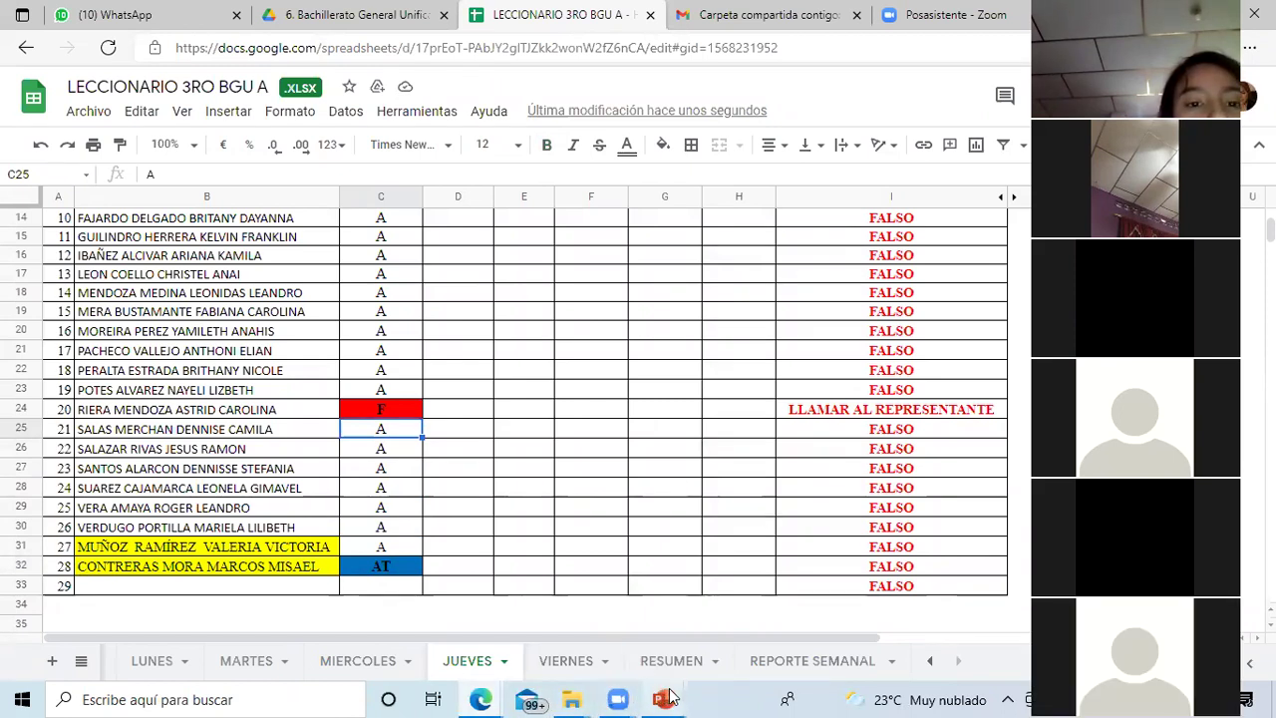
# Switch to the PowerPoint presentation DIAPOSITIVAS ONEIL 3BGU A-B-C and show slide 6, the Adjective and Preposition exercise 3.
pyautogui.moveTo(653, 697)
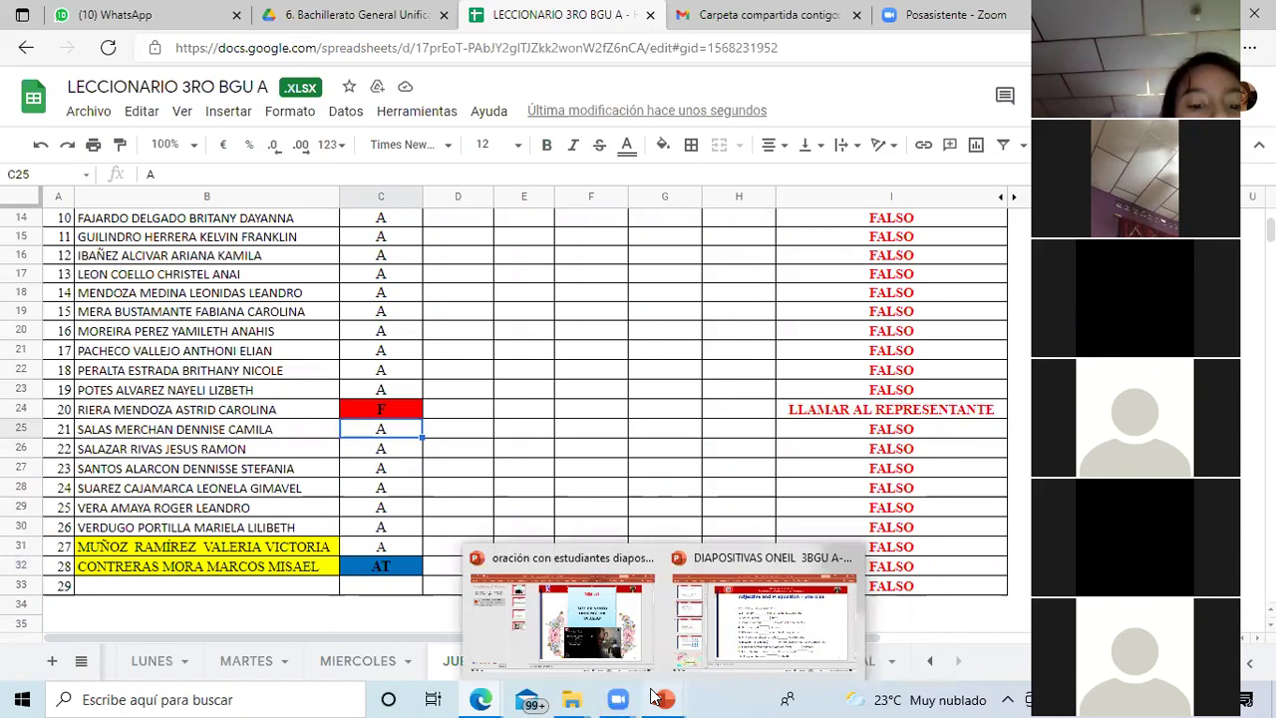
pyautogui.click(732, 619)
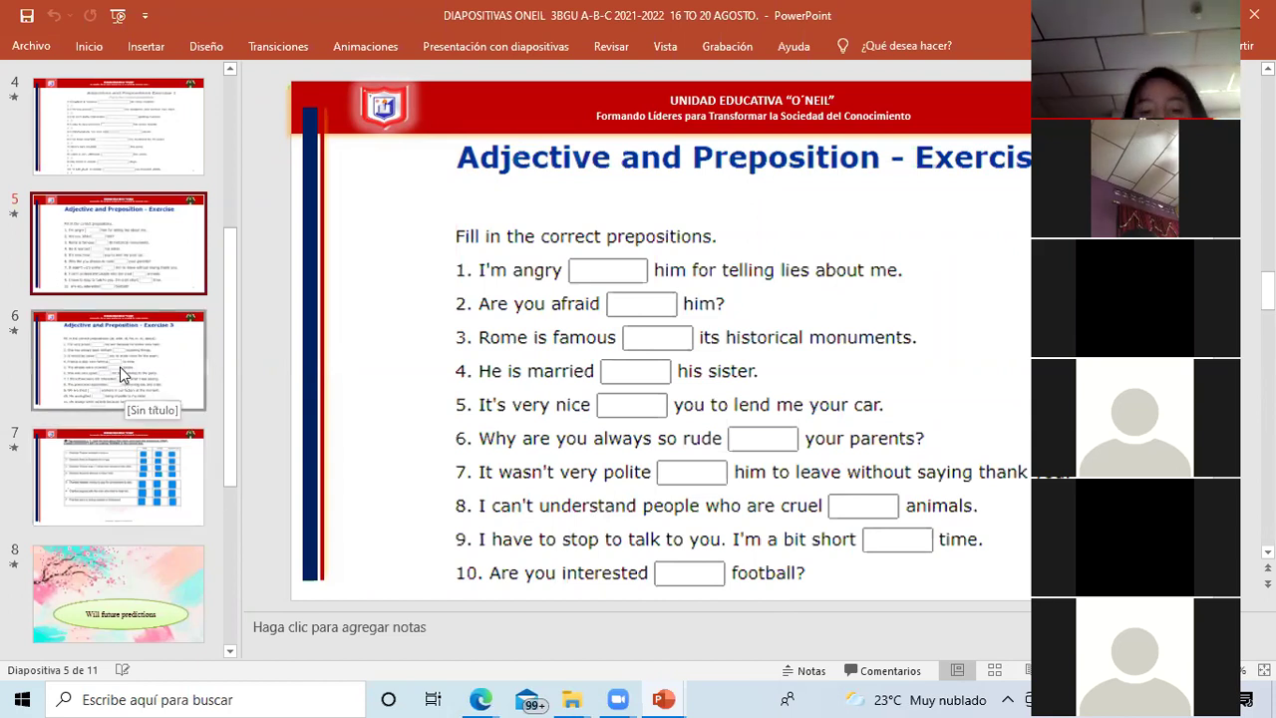
pyautogui.click(85, 390)
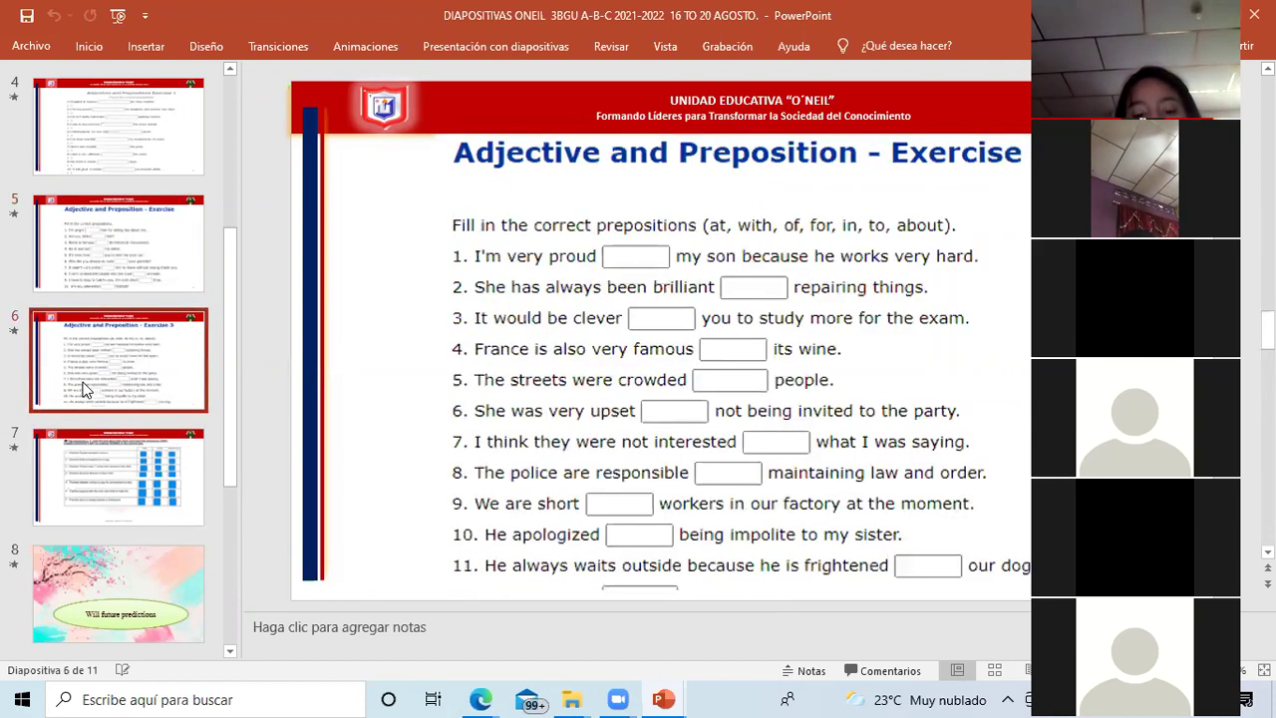